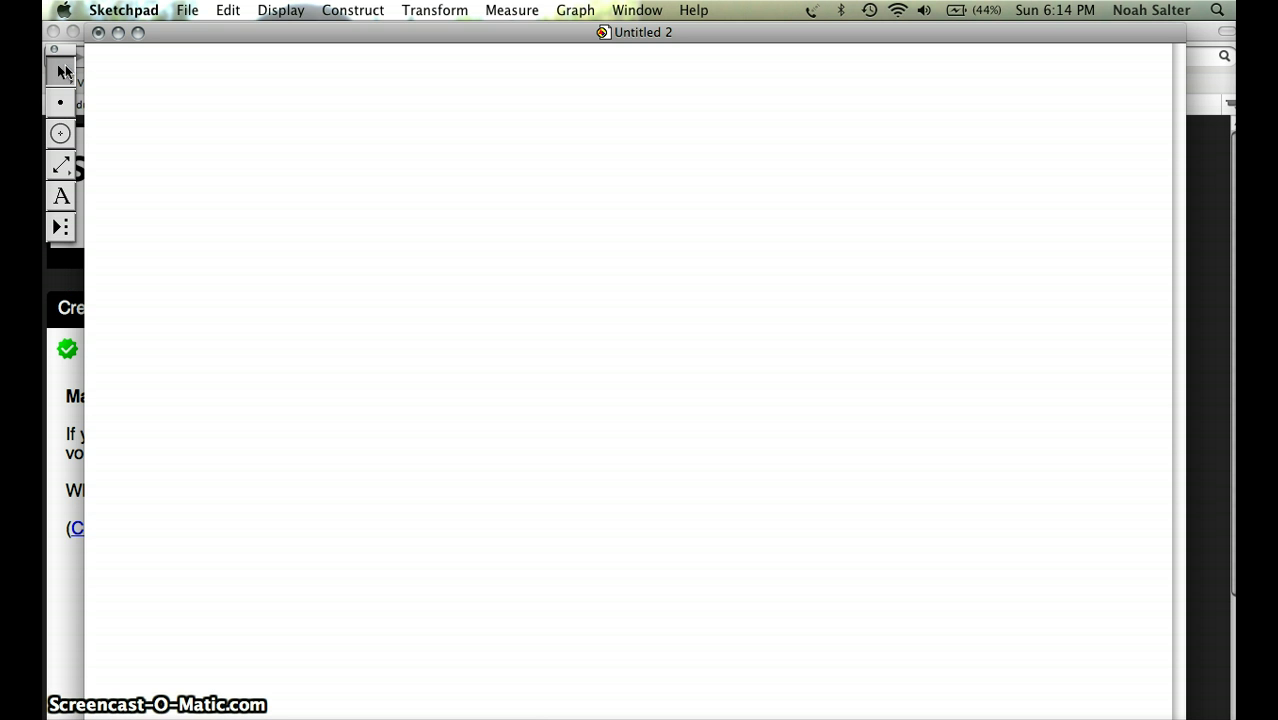
Switch from the Arrow tool's selection options to the Straightedge tool for drawing lines
click(62, 72)
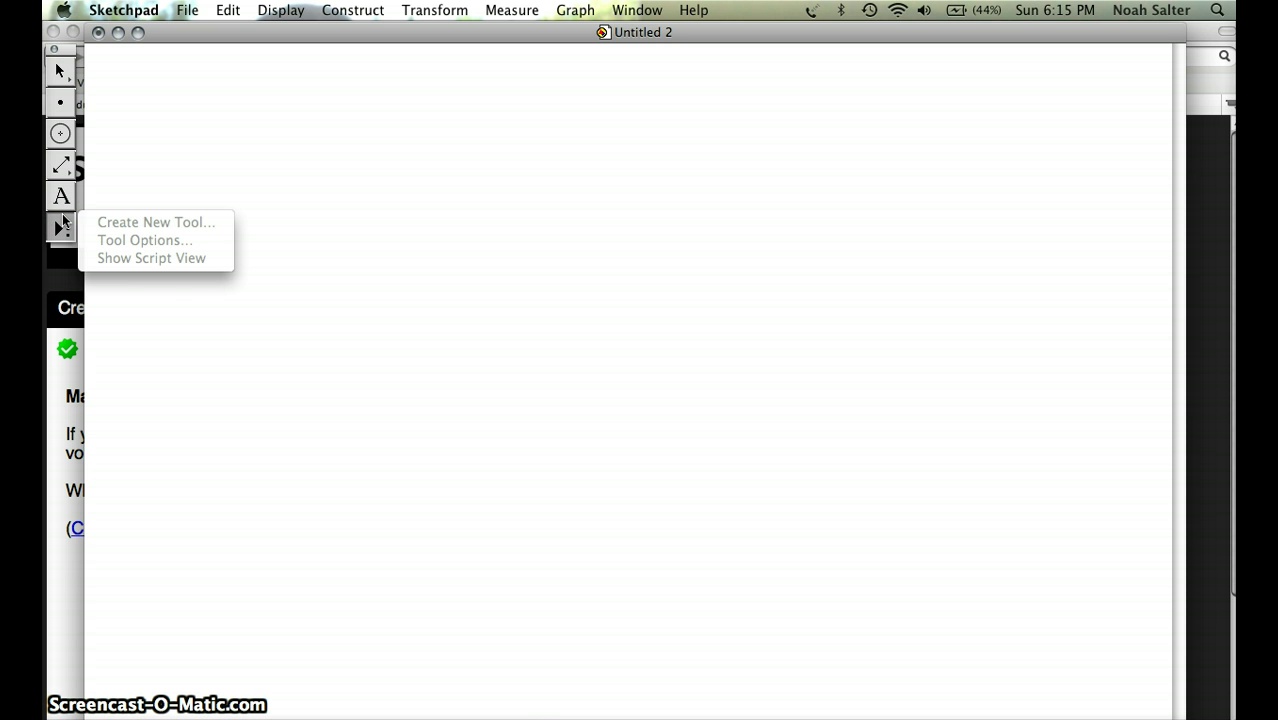
click(63, 222)
click(63, 167)
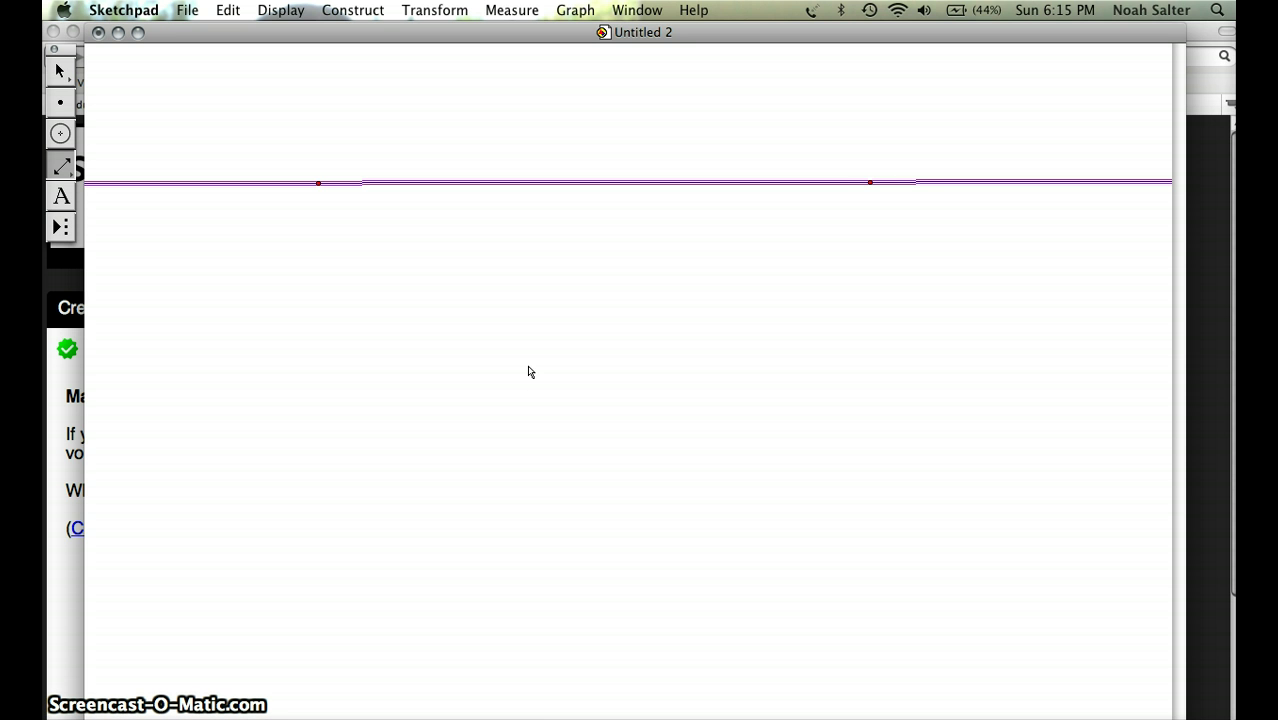
Scroll the sketch up and down to check the horizontal line
scroll(645, 253, up, 5)
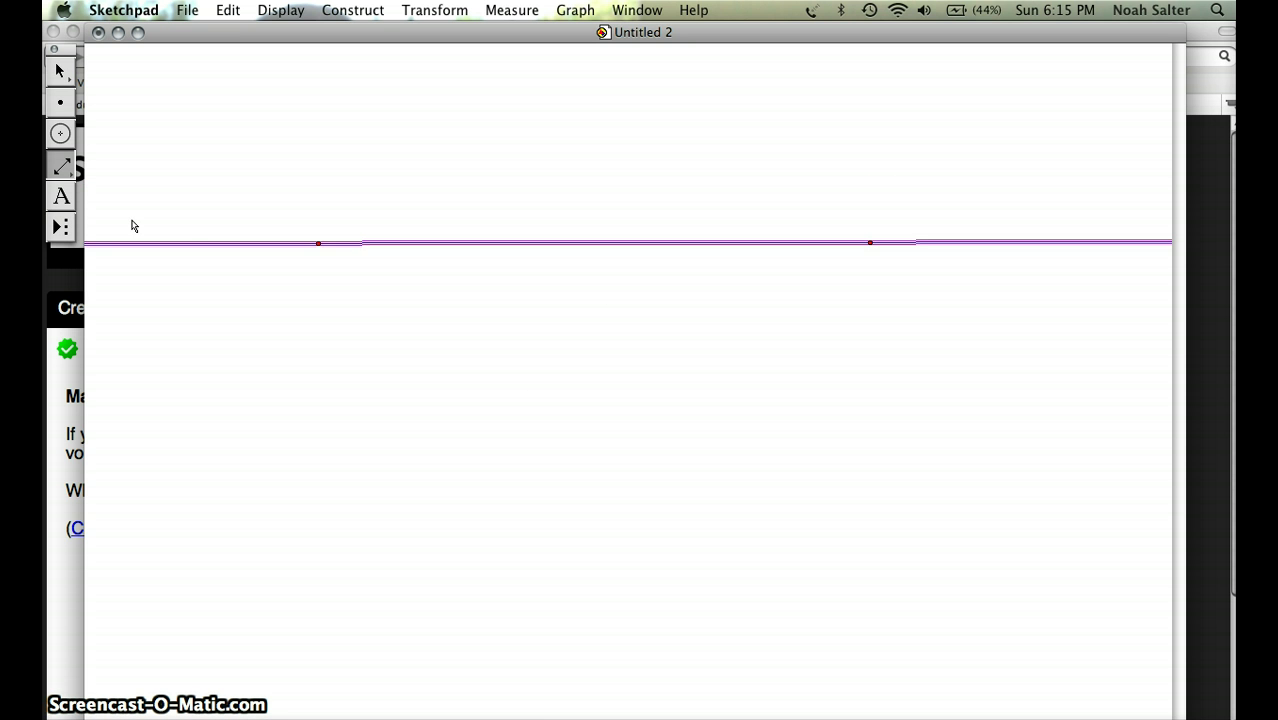
scroll(485, 358, up, 2)
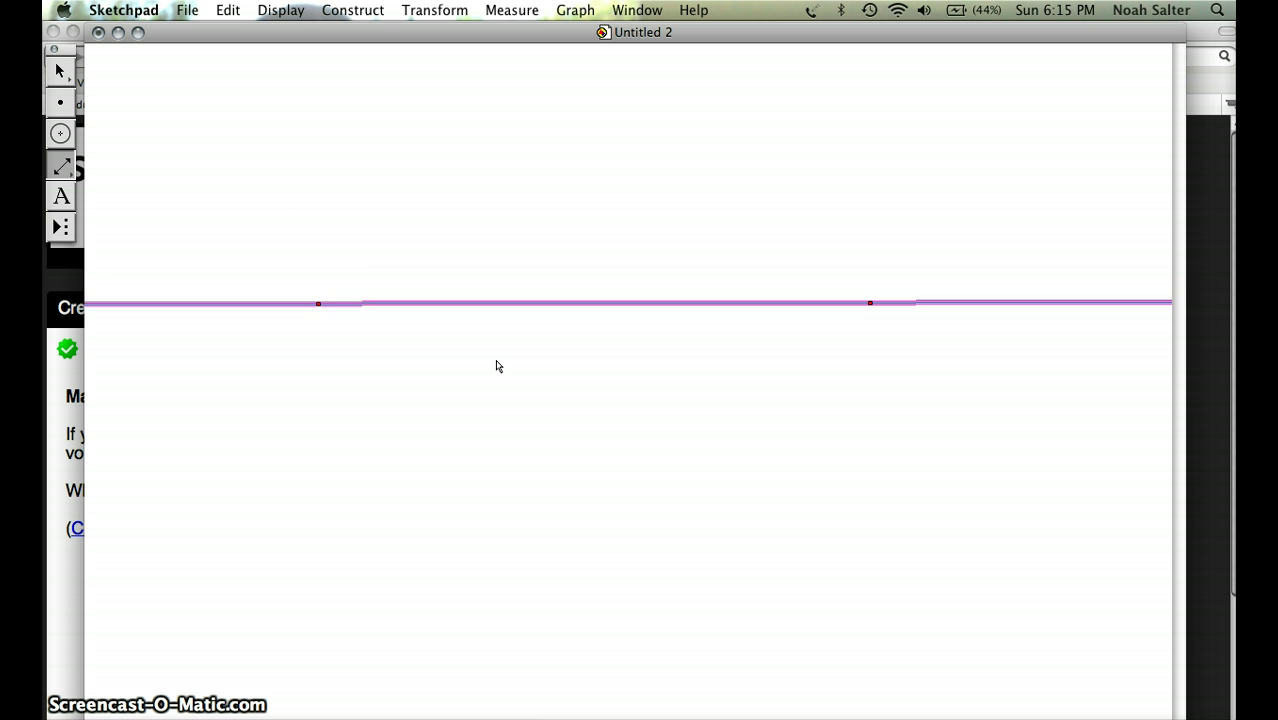
scroll(496, 362, down, 6)
scroll(497, 366, up, 3)
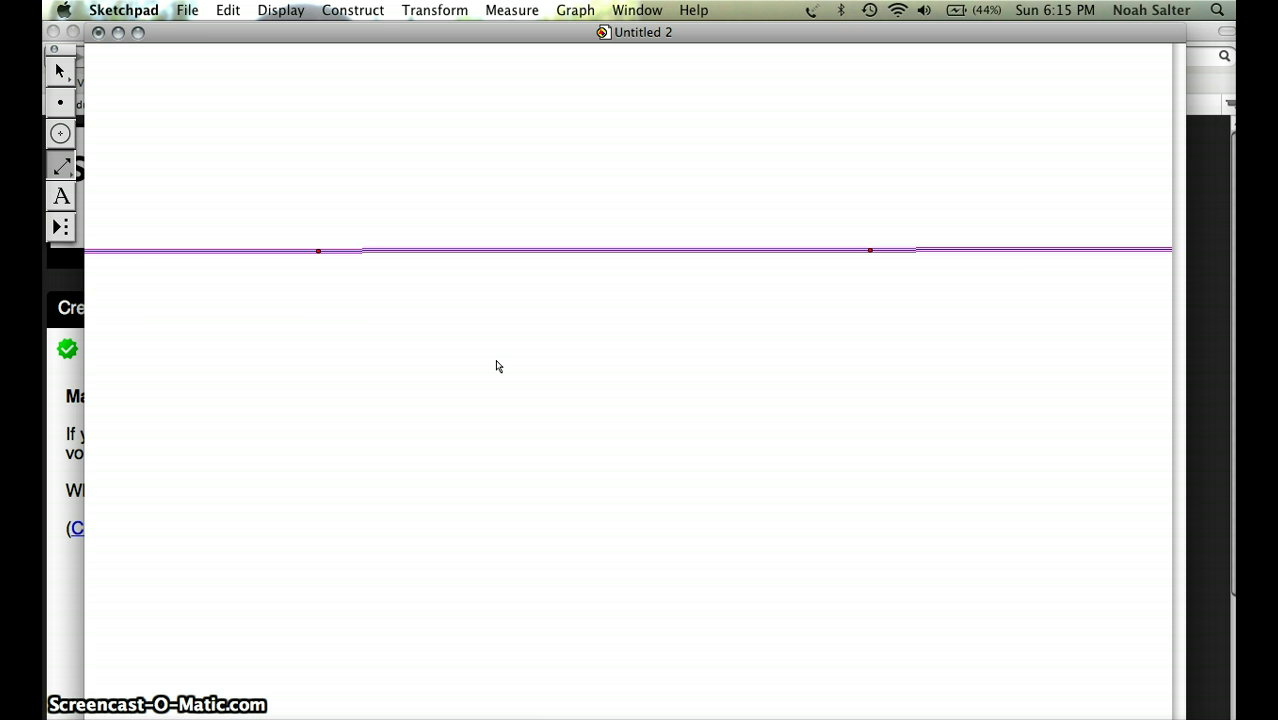
scroll(497, 366, down, 4)
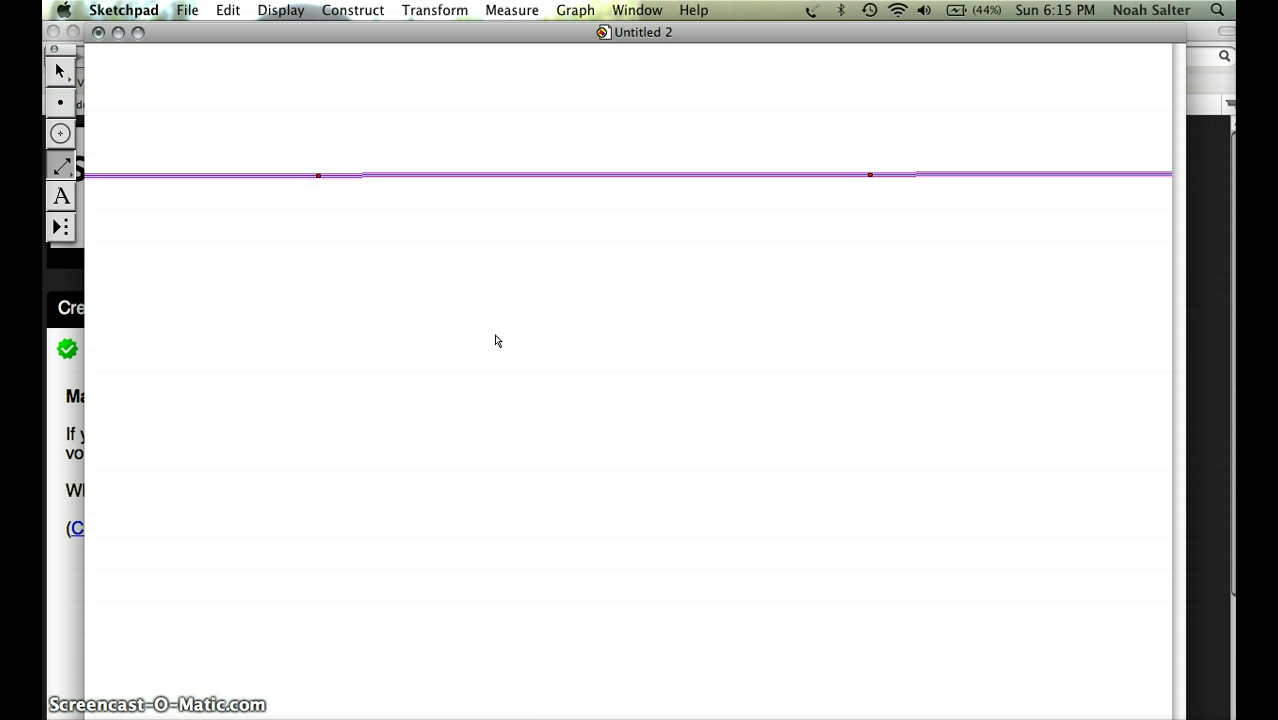
Place a lone point below the horizontal line near the centre of the sketch
click(57, 105)
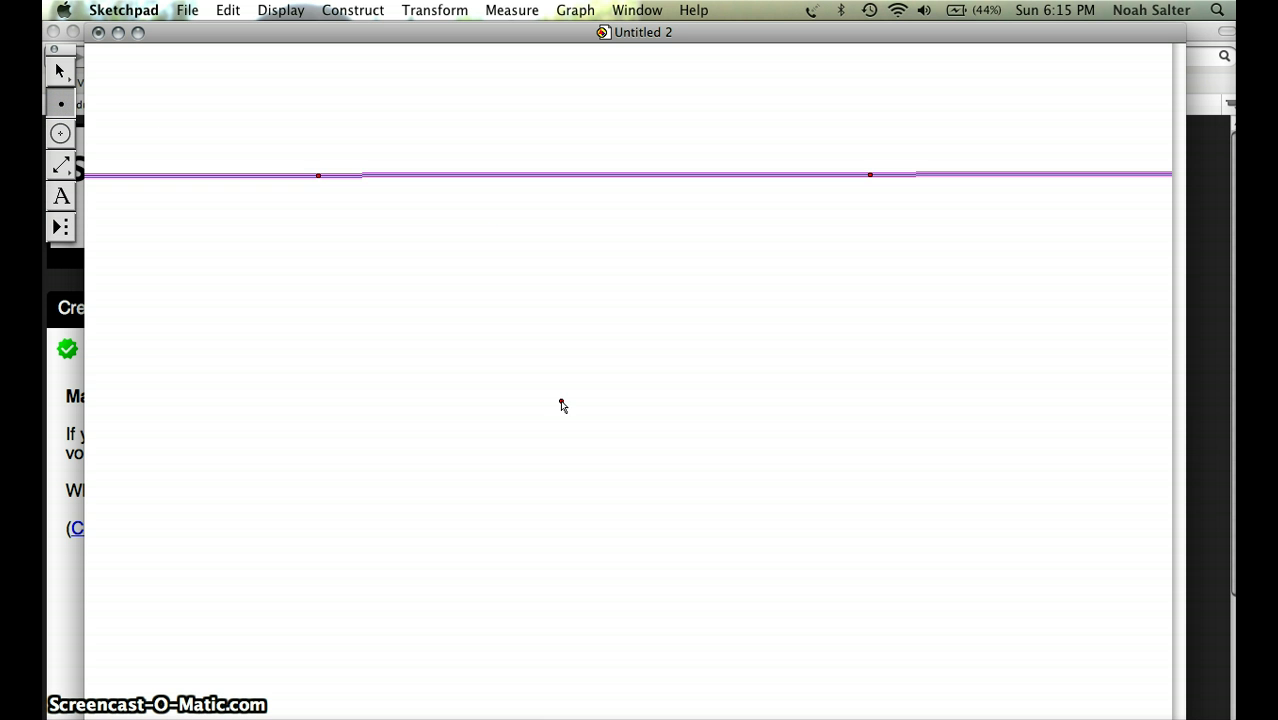
click(561, 401)
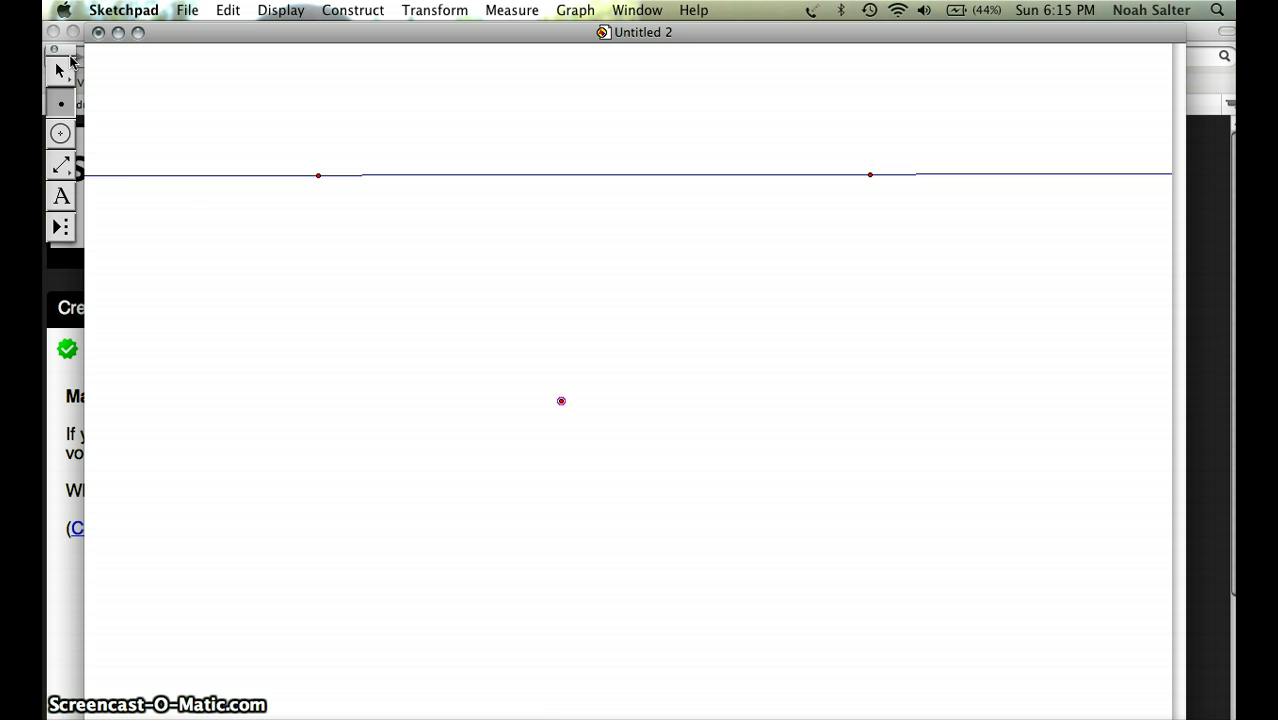
click(61, 72)
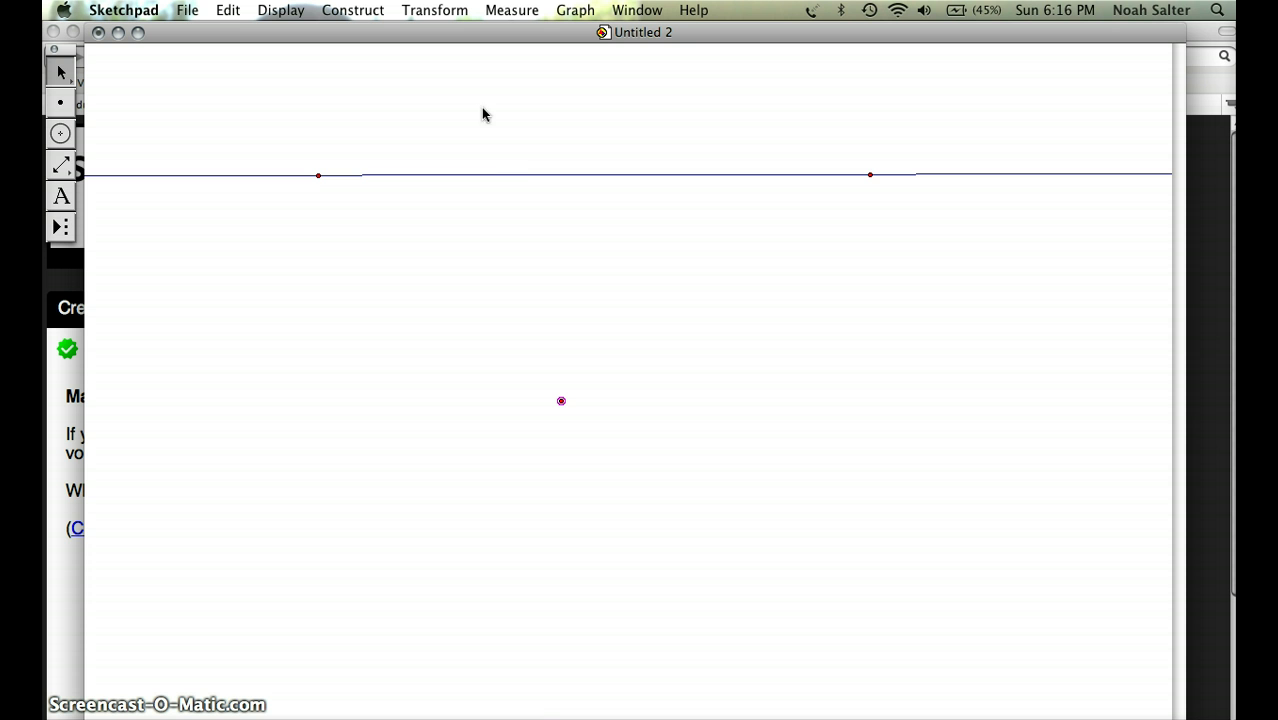
Construct a line parallel to the horizontal line through the new point
click(527, 174)
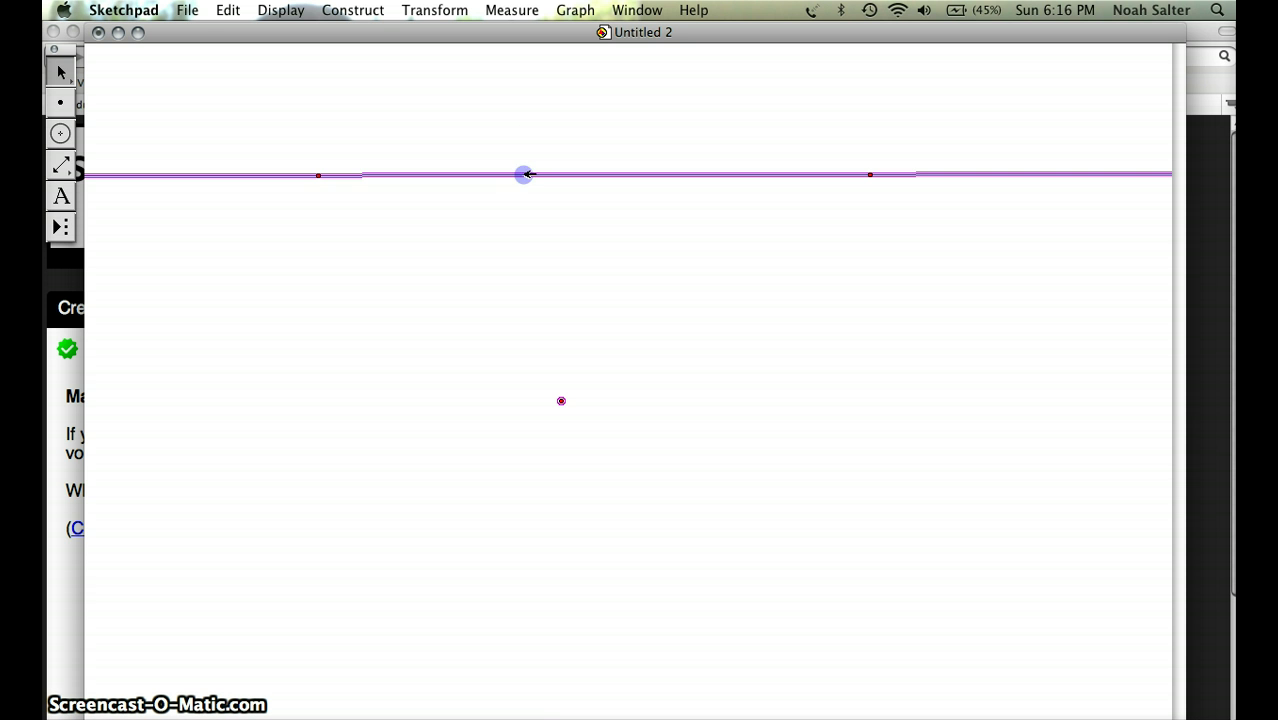
click(562, 401)
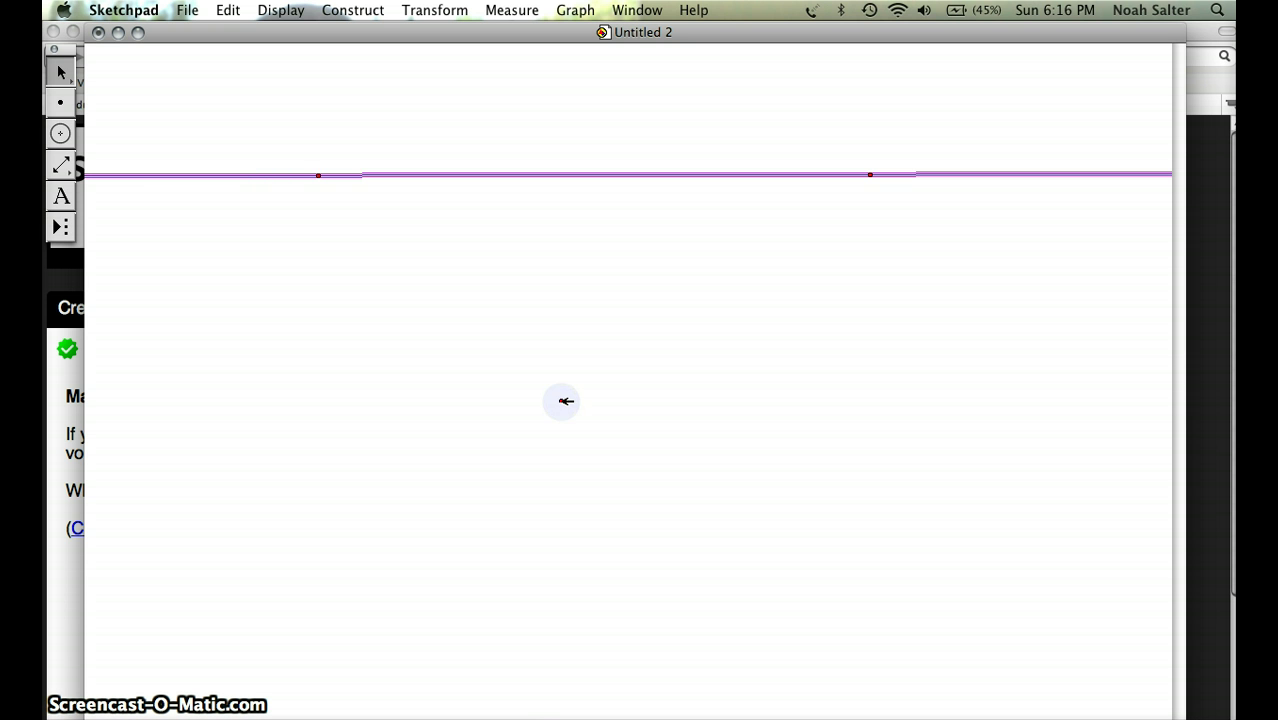
click(562, 401)
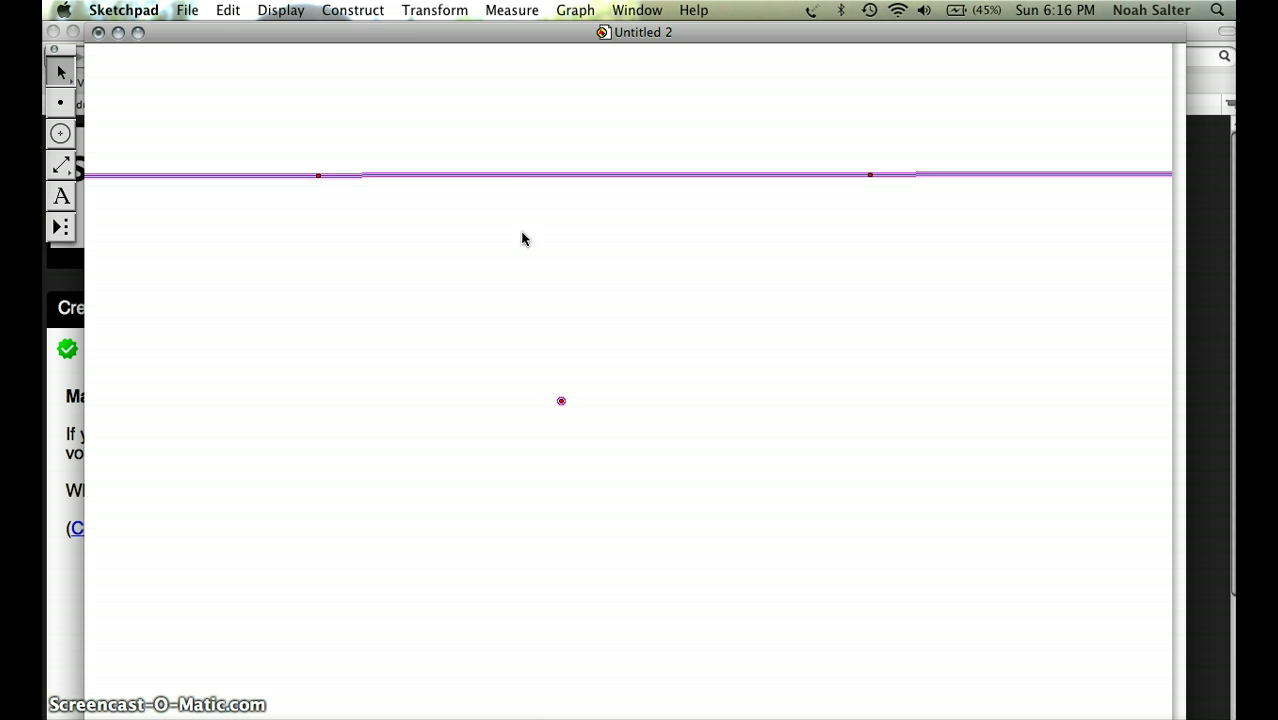
click(362, 12)
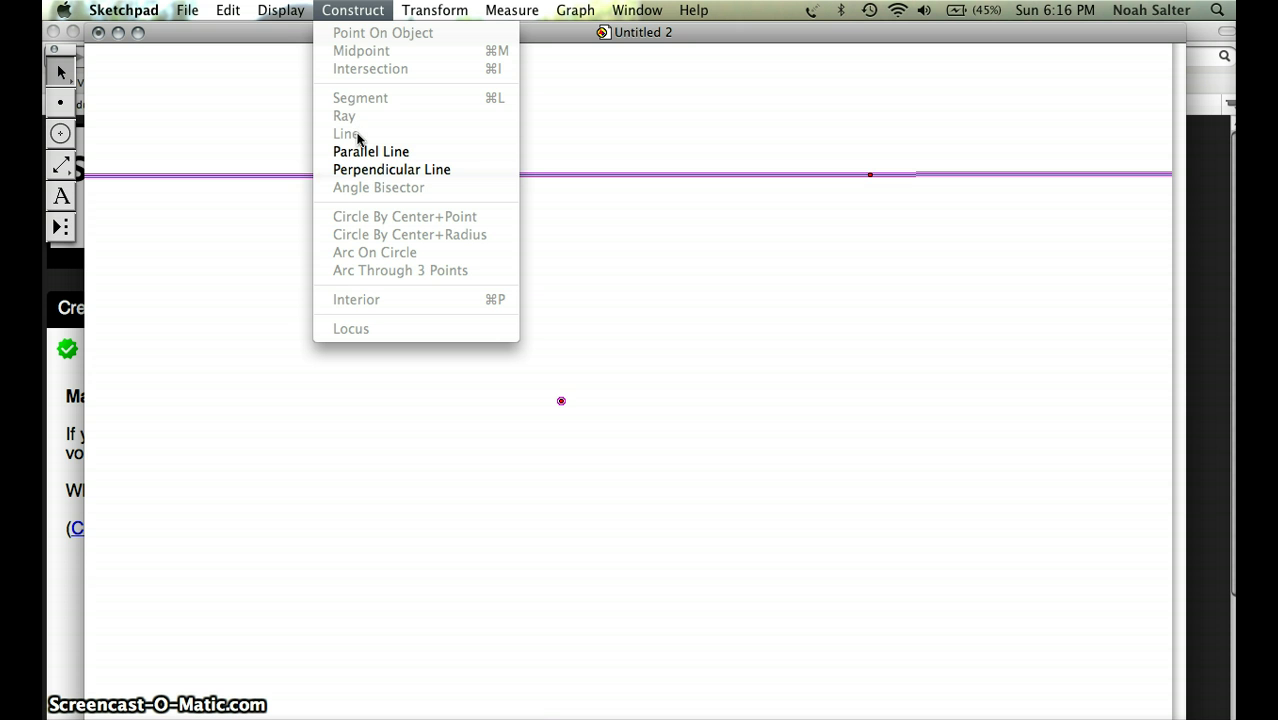
click(449, 152)
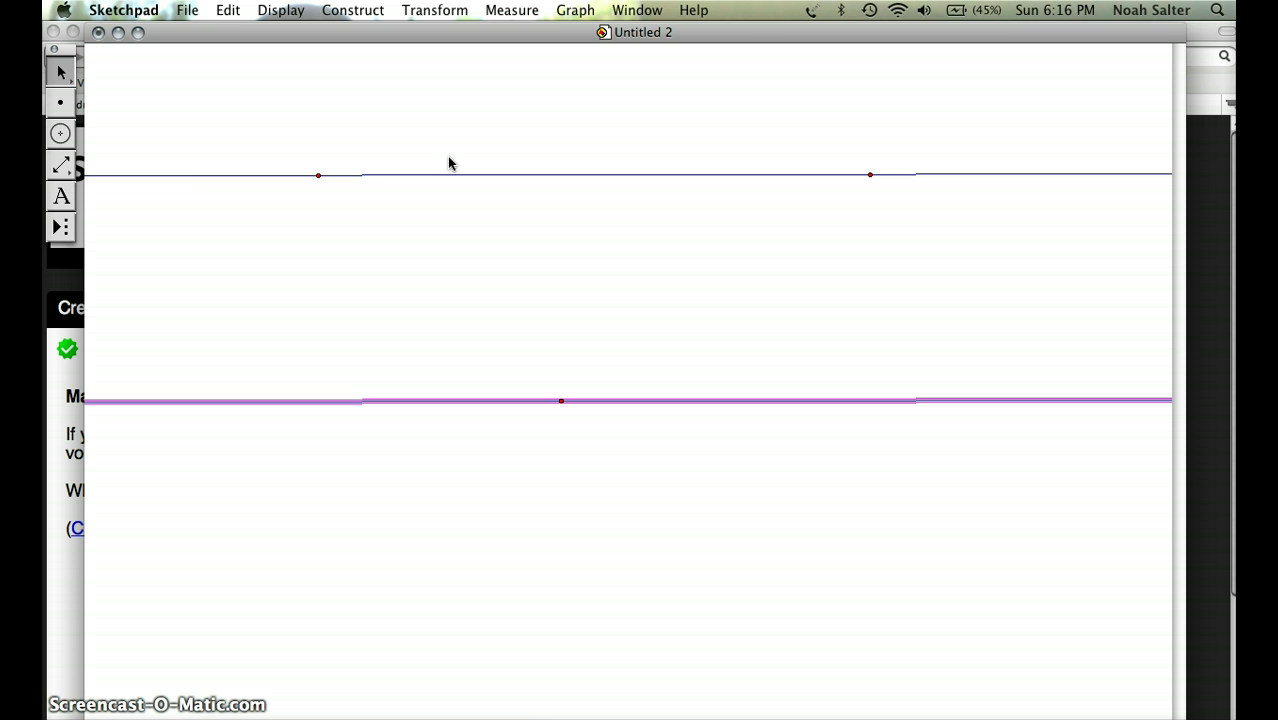
Draw a slanted line from the lower point up through the upper parallel line
click(62, 164)
drag(62, 164, 142, 167)
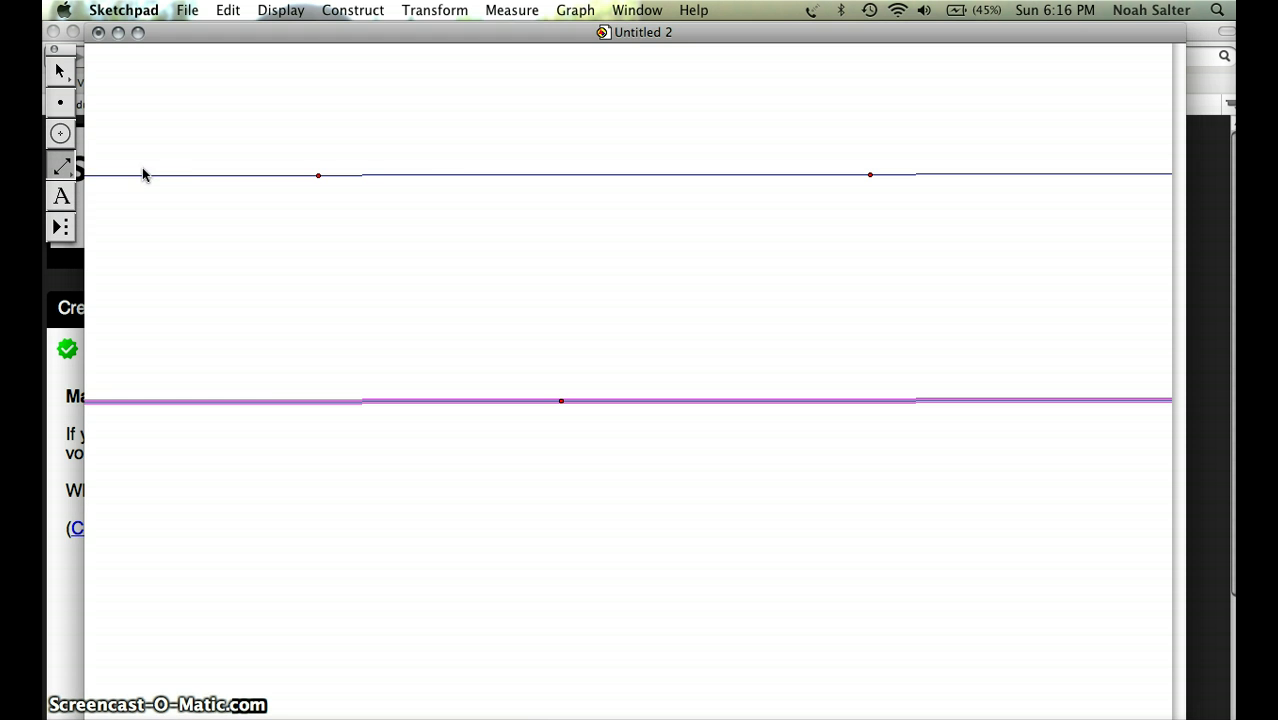
click(562, 402)
drag(562, 402, 636, 177)
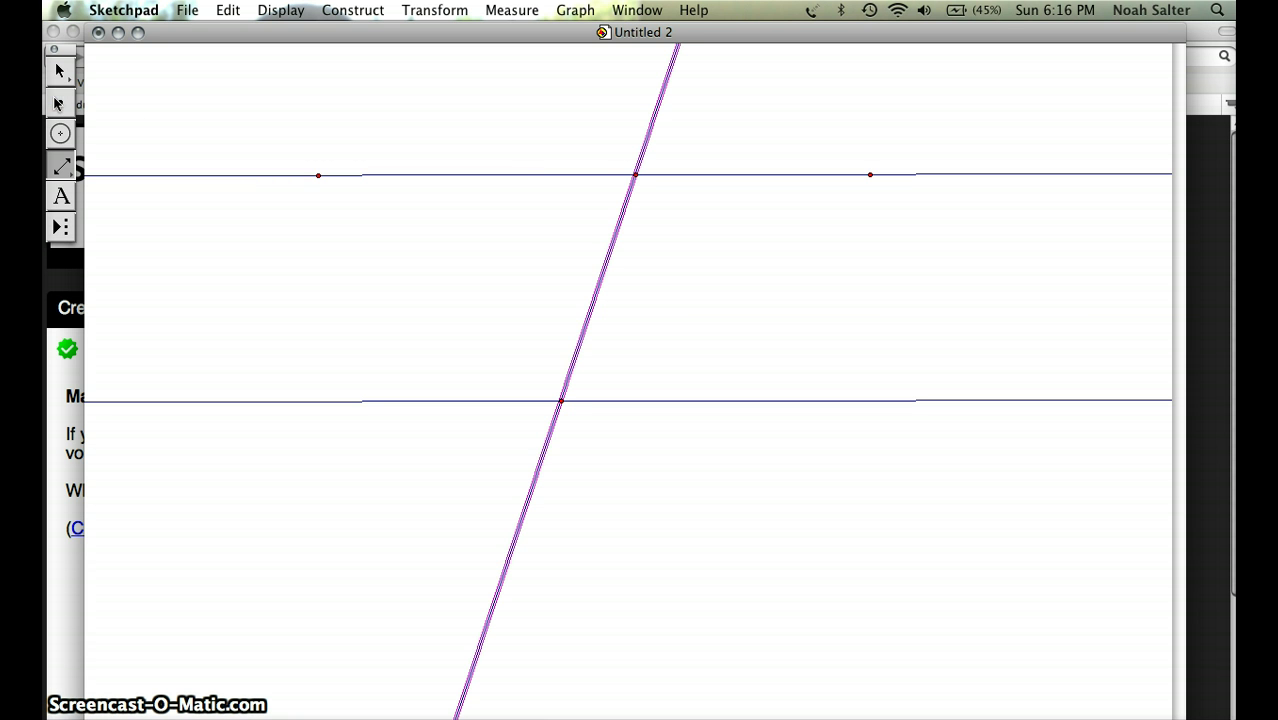
Add points on the transversal above and between the parallels, and left on the lower line
click(58, 103)
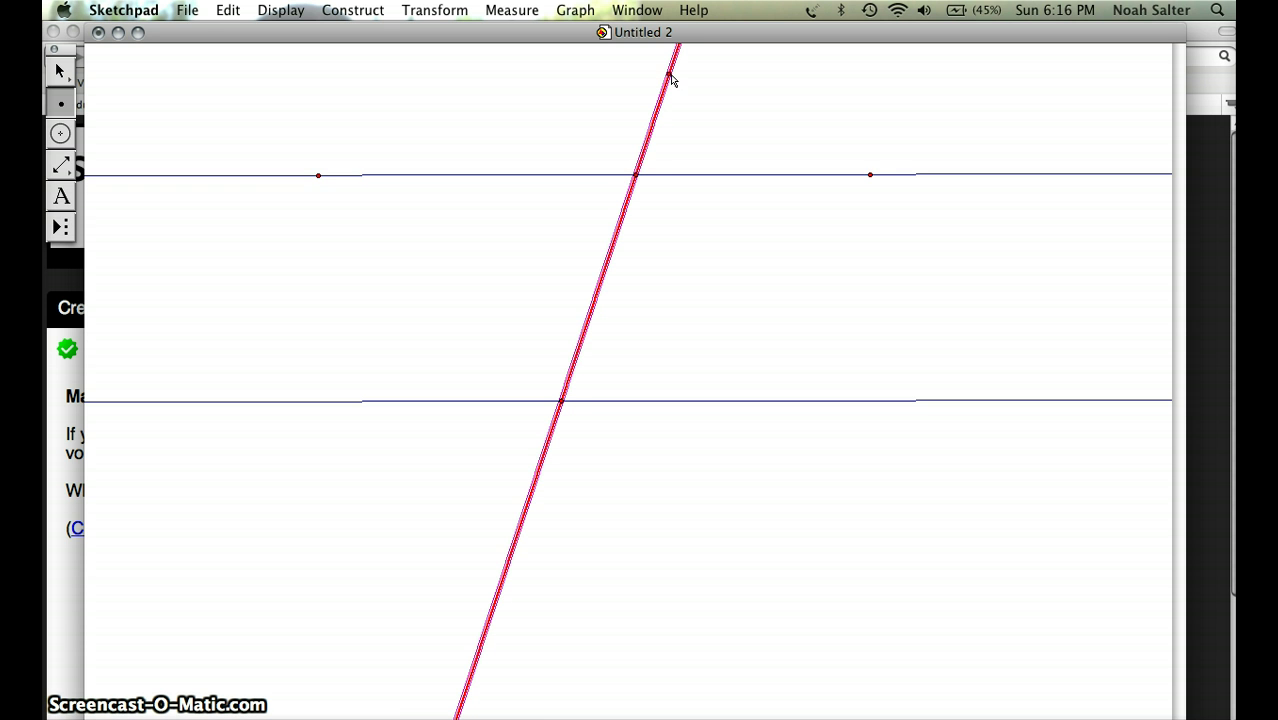
click(714, 79)
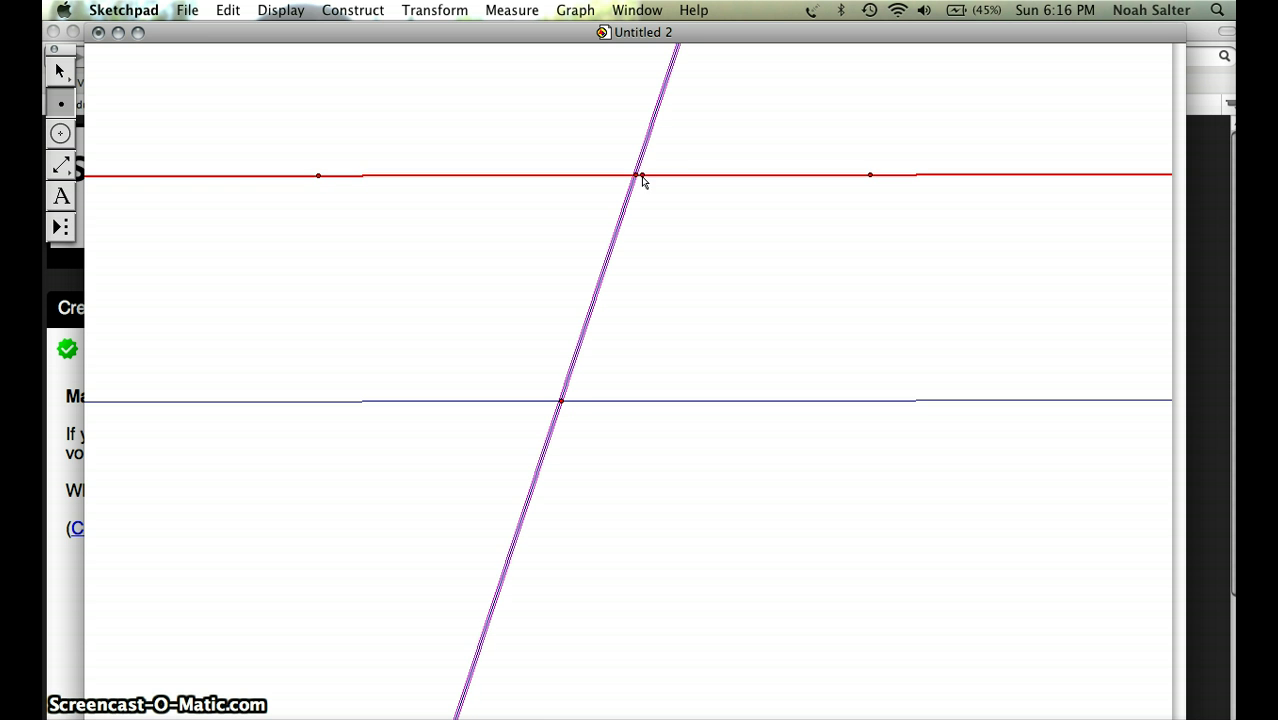
key(super+z)
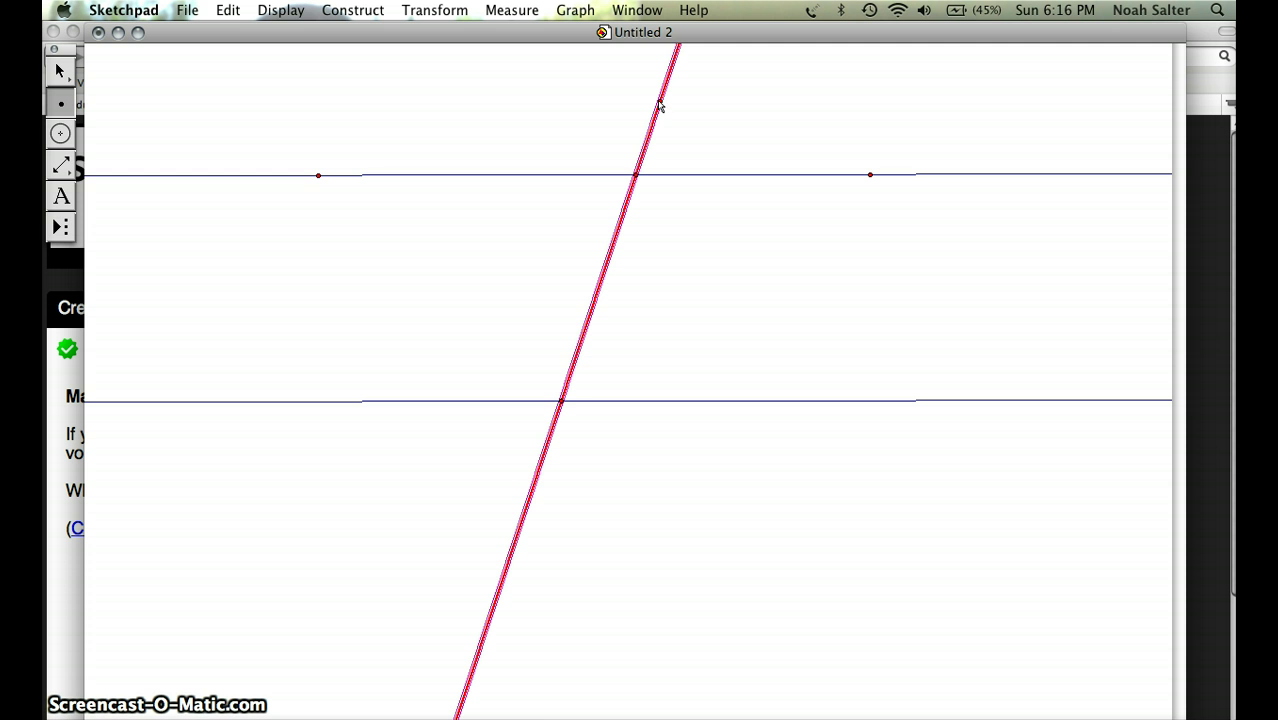
click(661, 97)
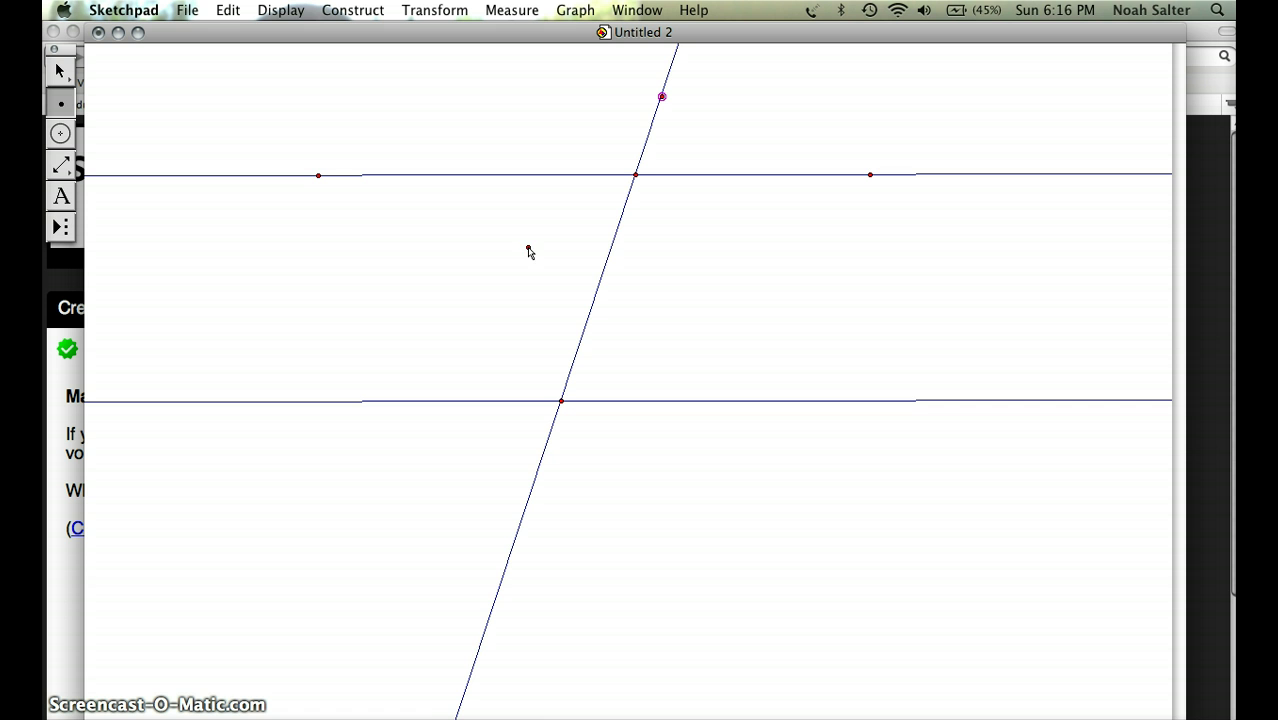
click(604, 269)
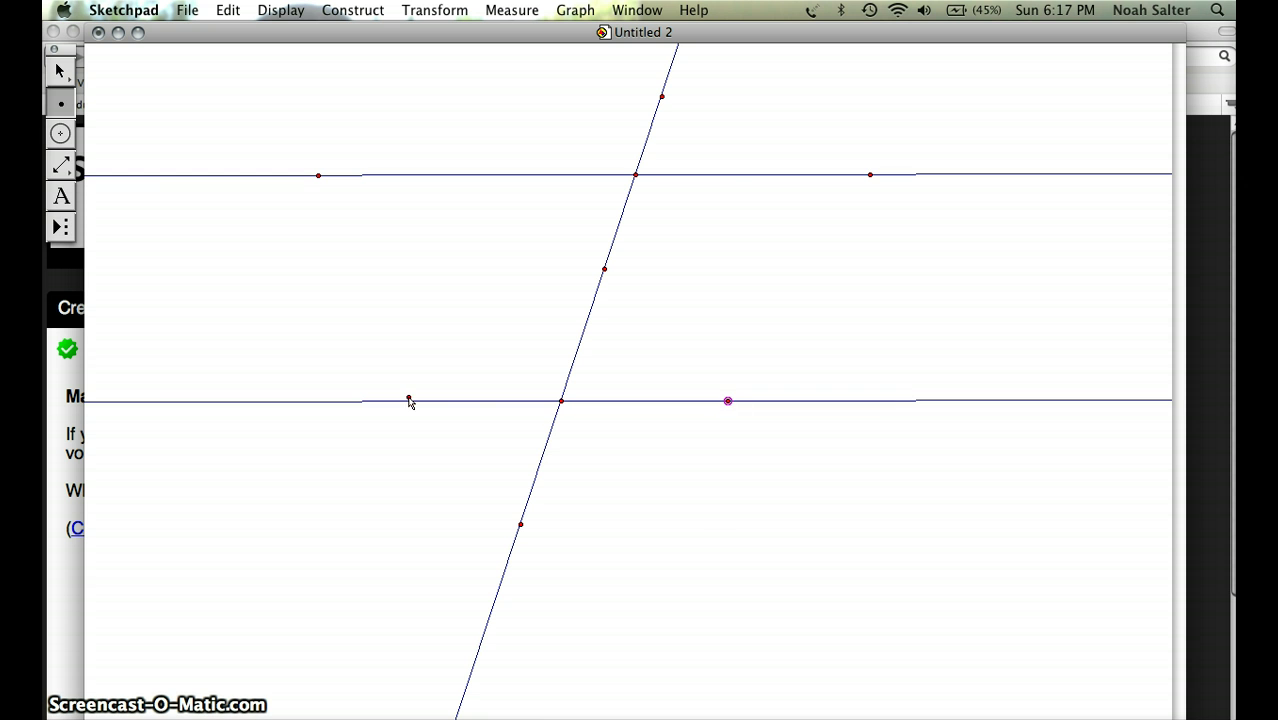
click(402, 401)
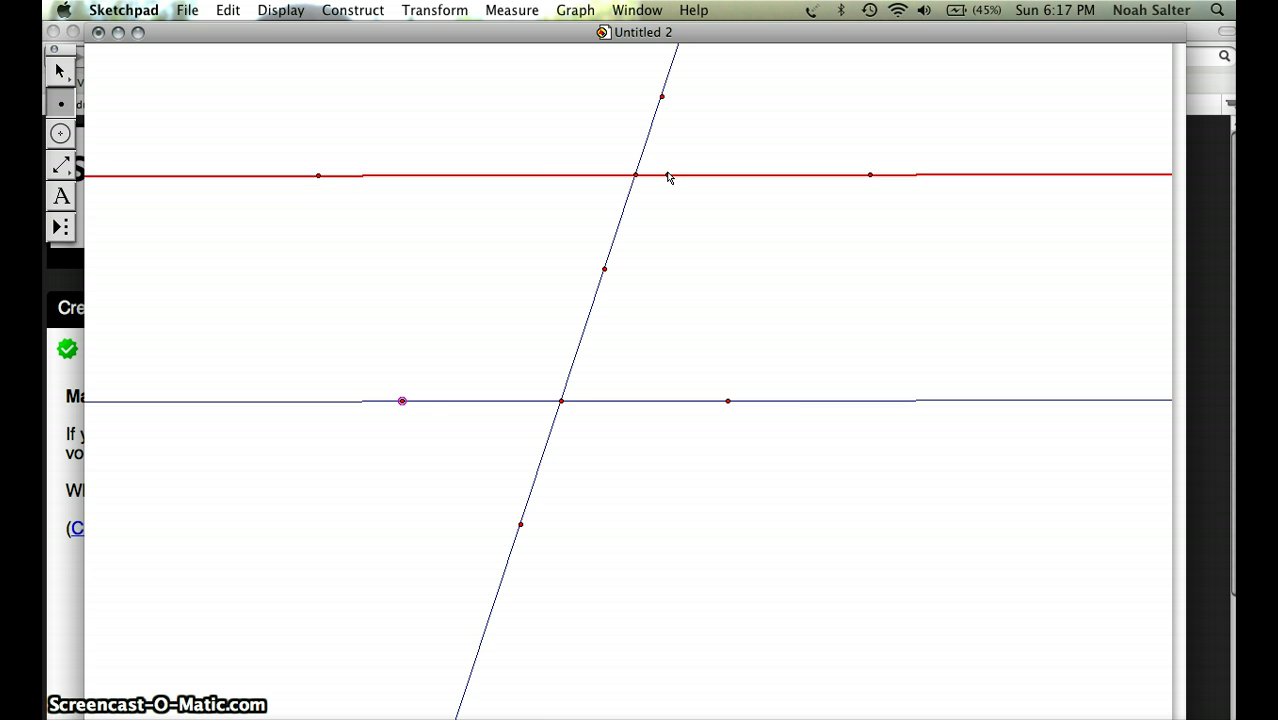
Select all nine points on the transversal and both parallels, leaving the lower line unselected
click(62, 72)
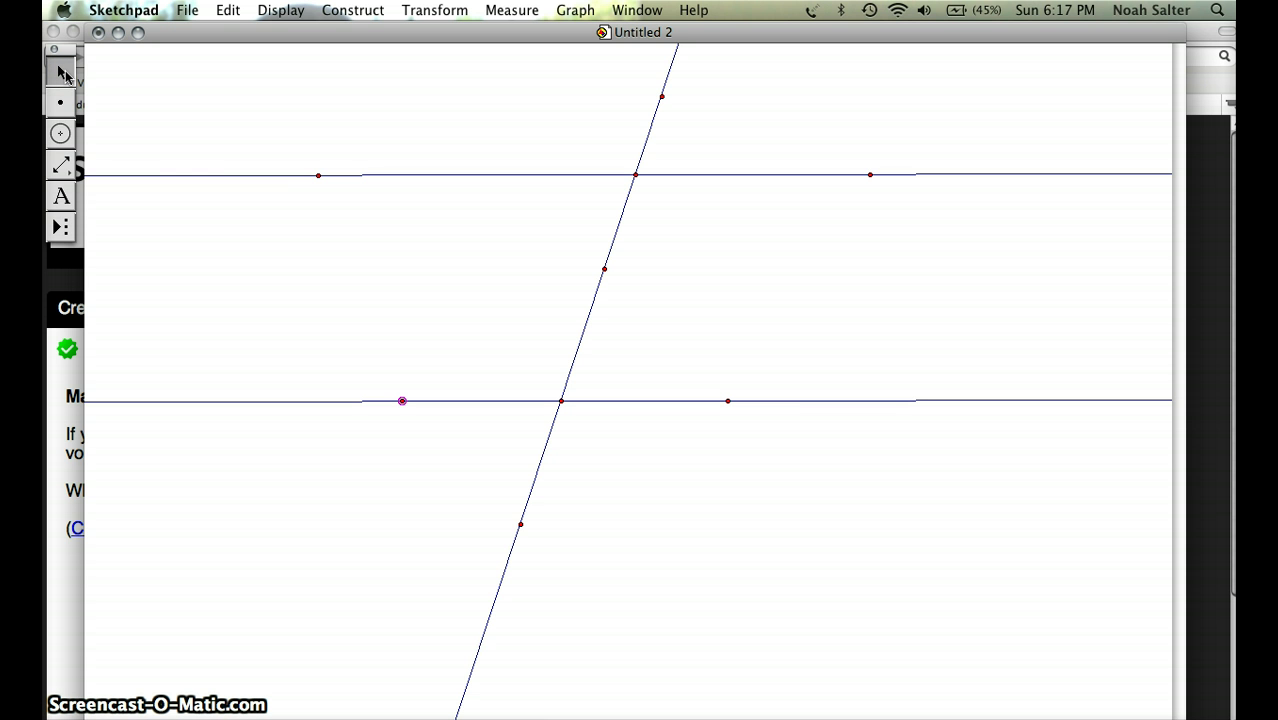
shift+click(520, 524)
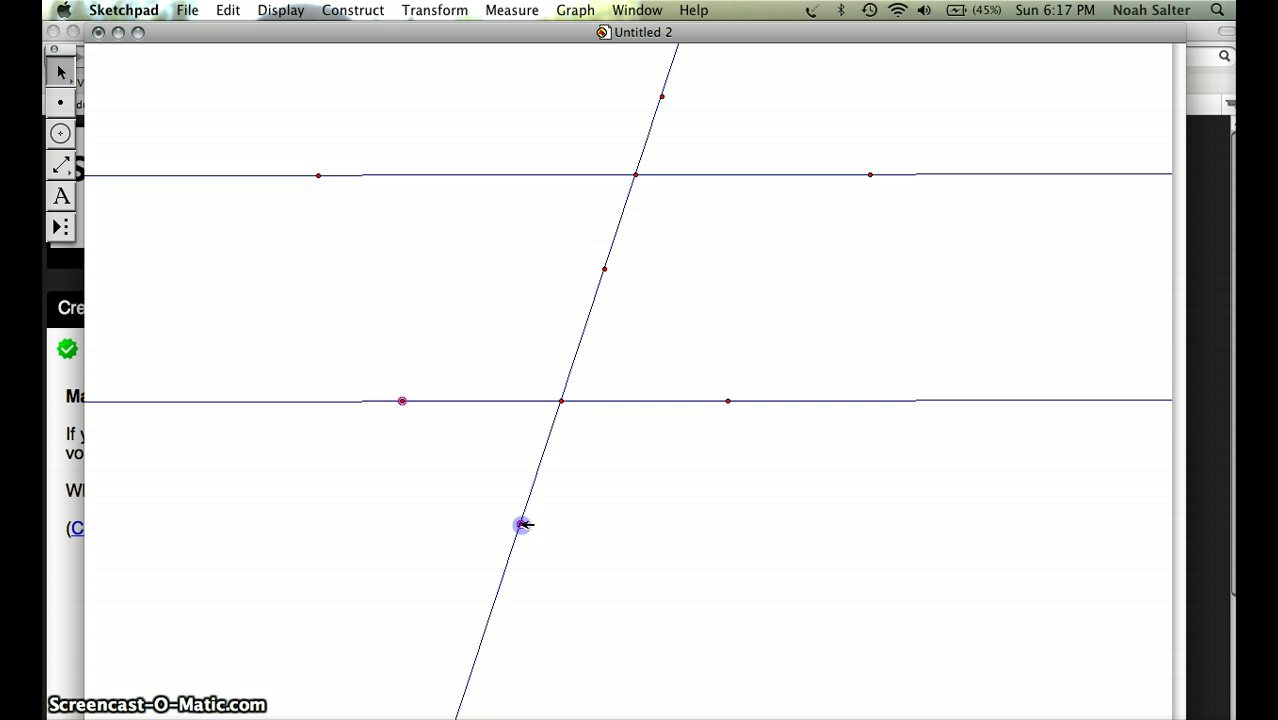
shift+click(562, 400)
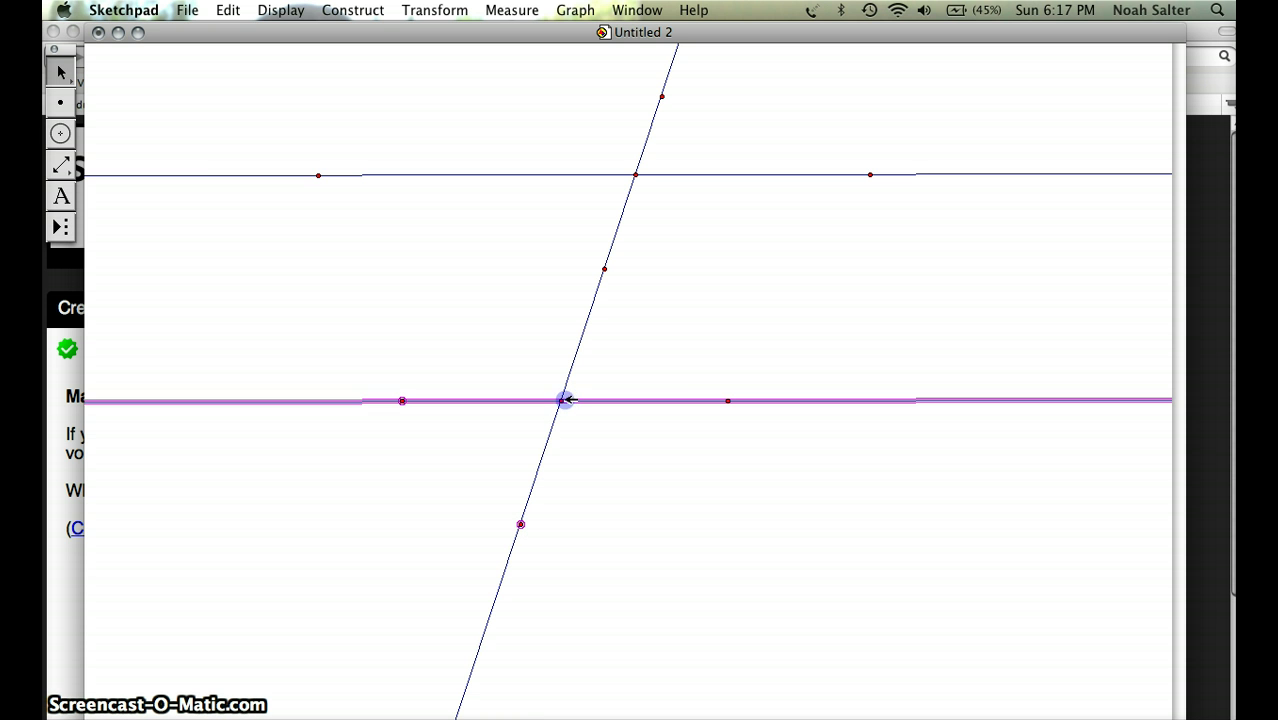
shift+click(624, 400)
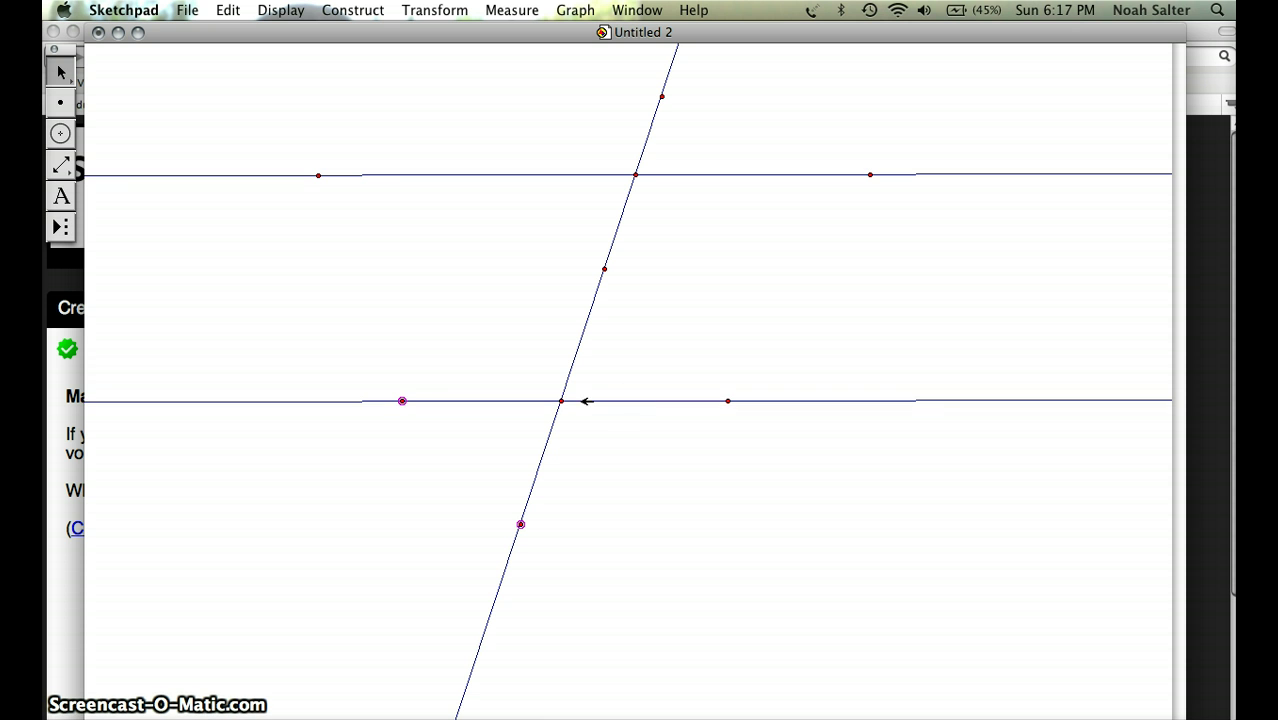
shift+click(580, 400)
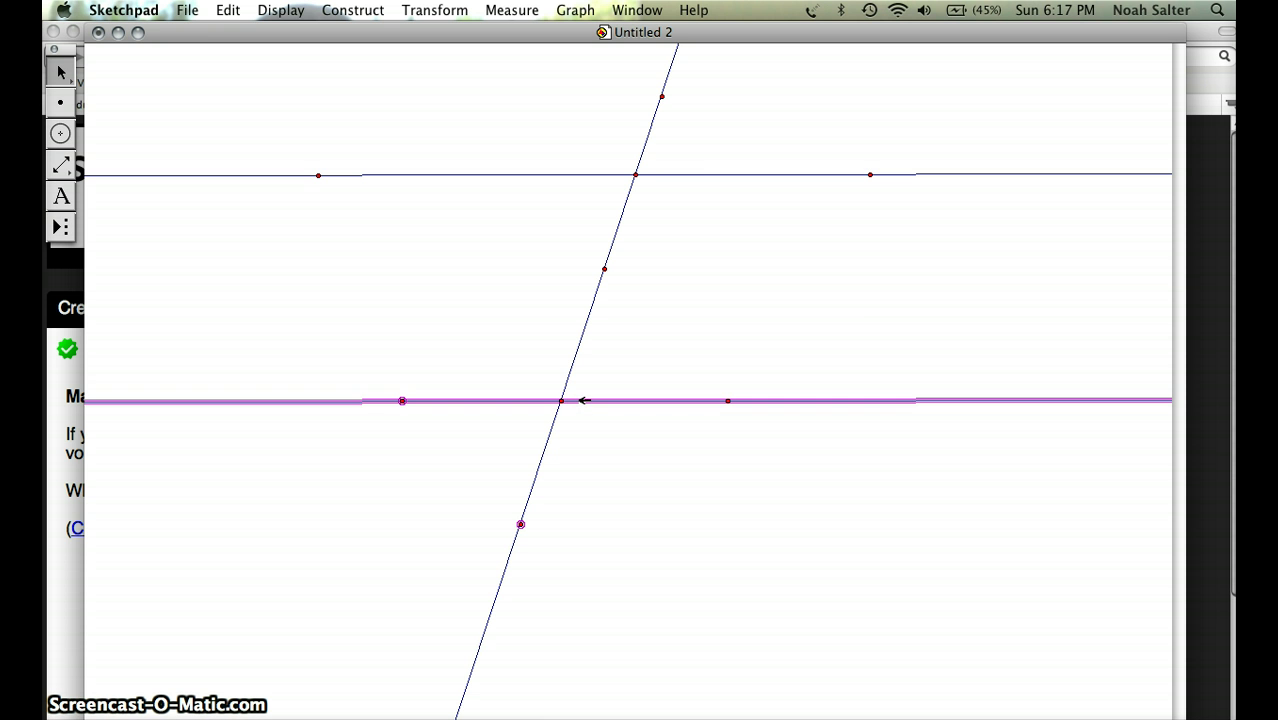
shift+click(582, 400)
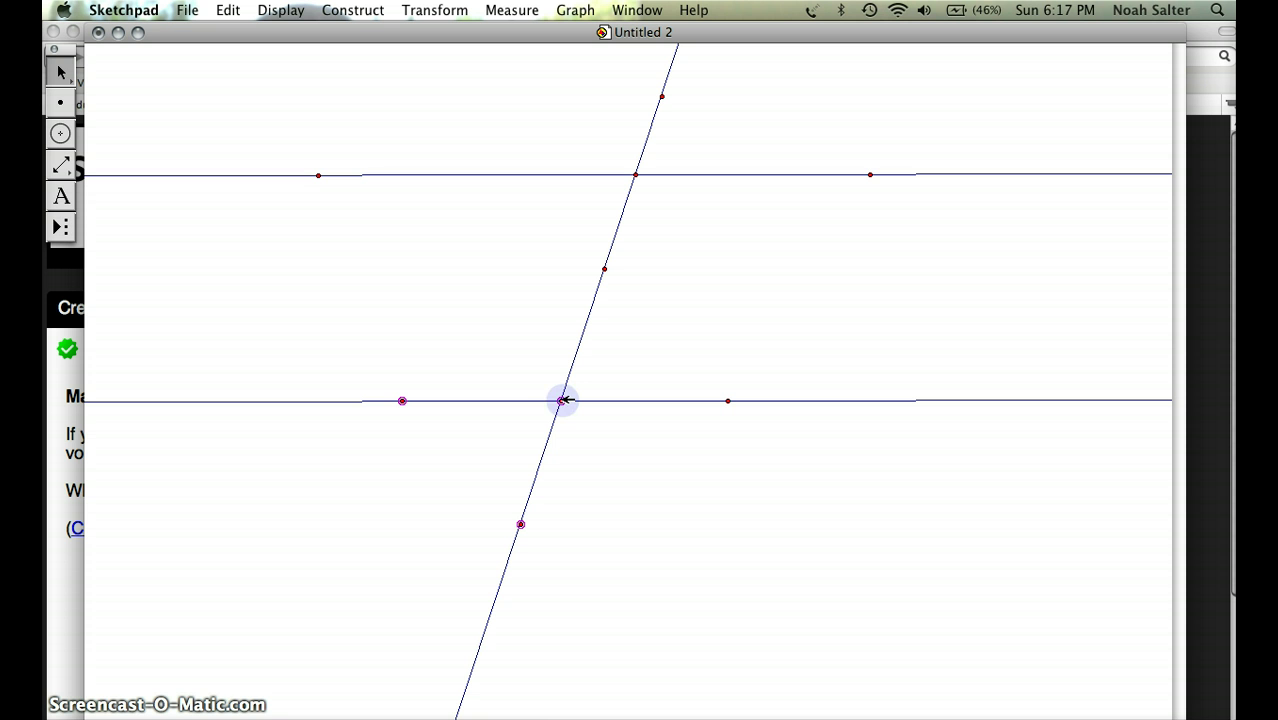
click(729, 401)
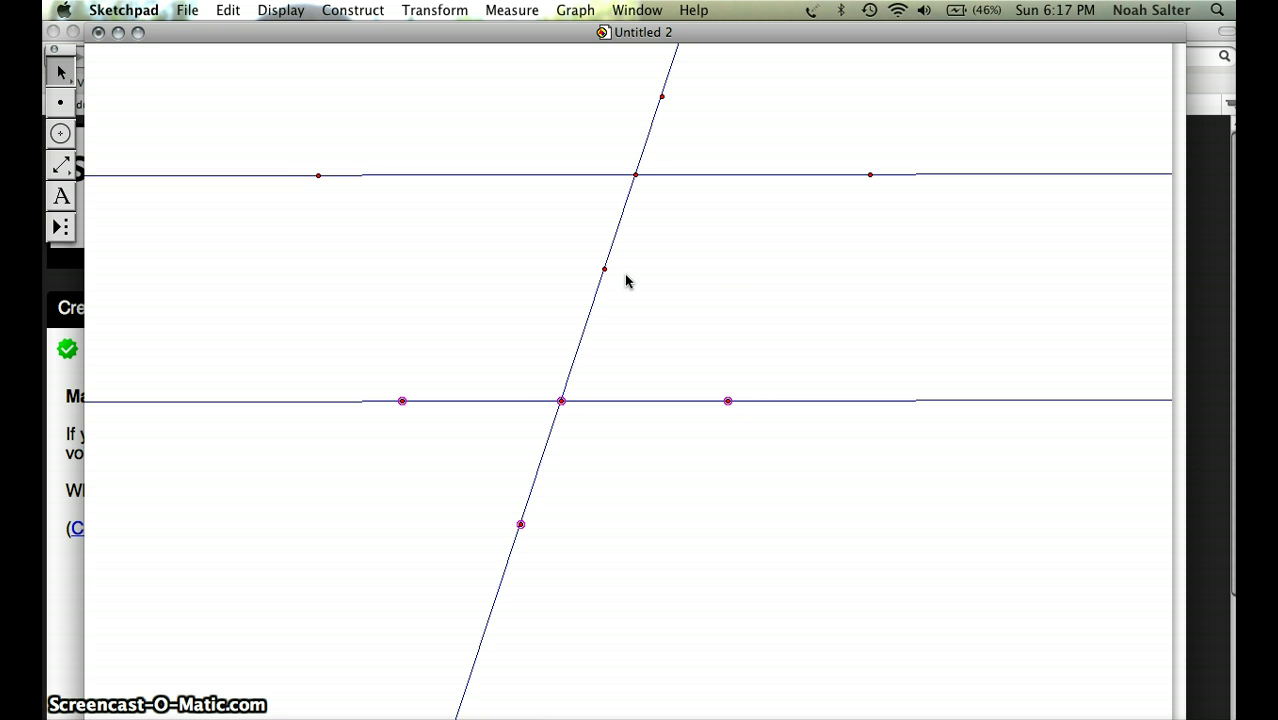
click(604, 269)
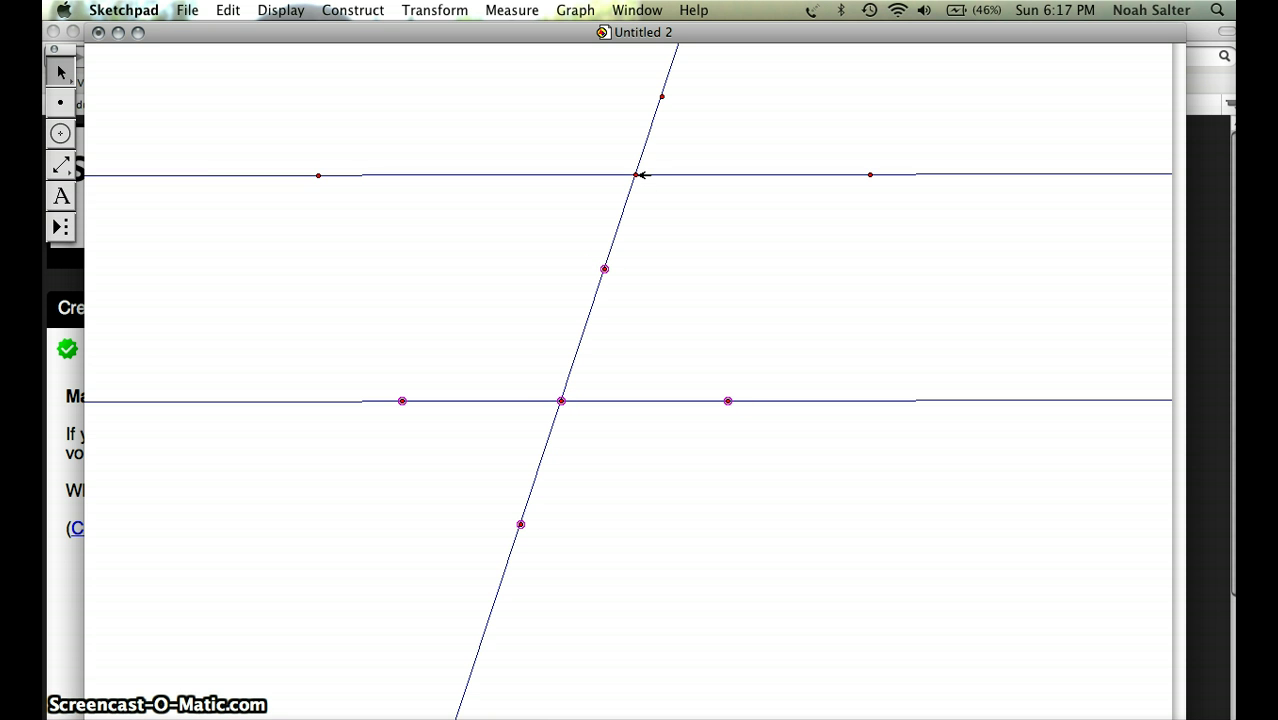
click(636, 175)
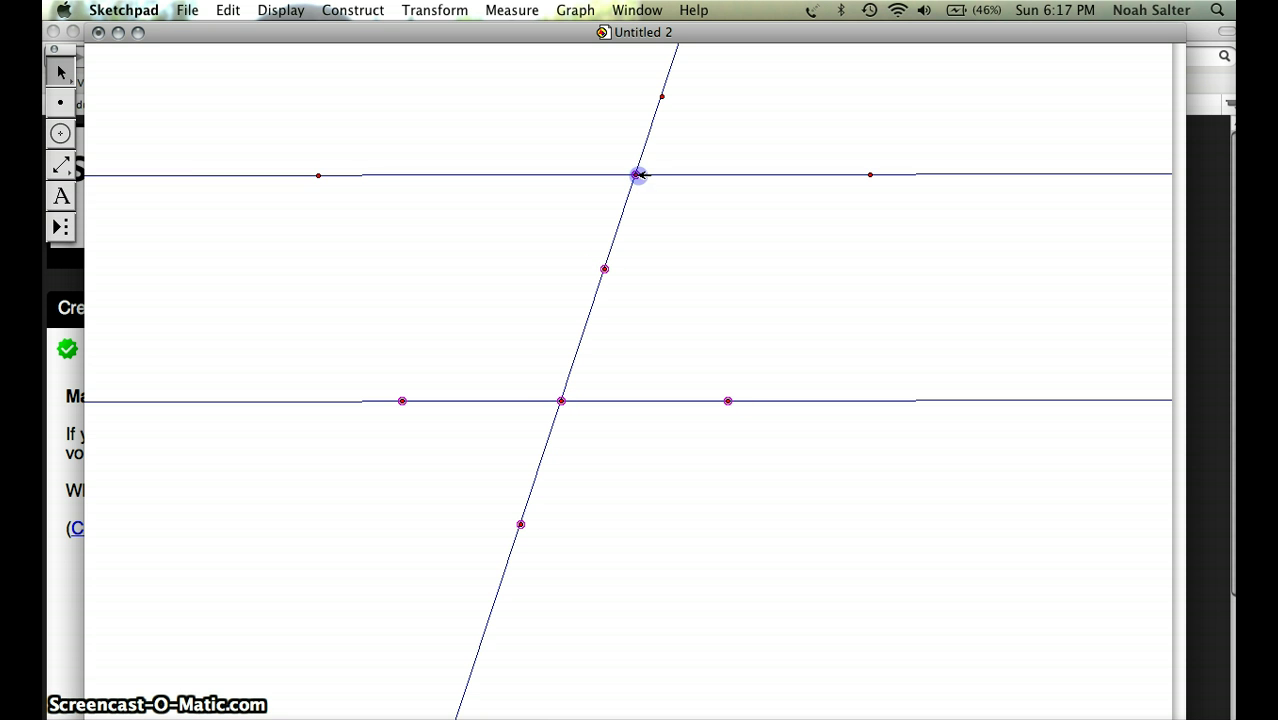
click(871, 174)
click(663, 96)
click(318, 175)
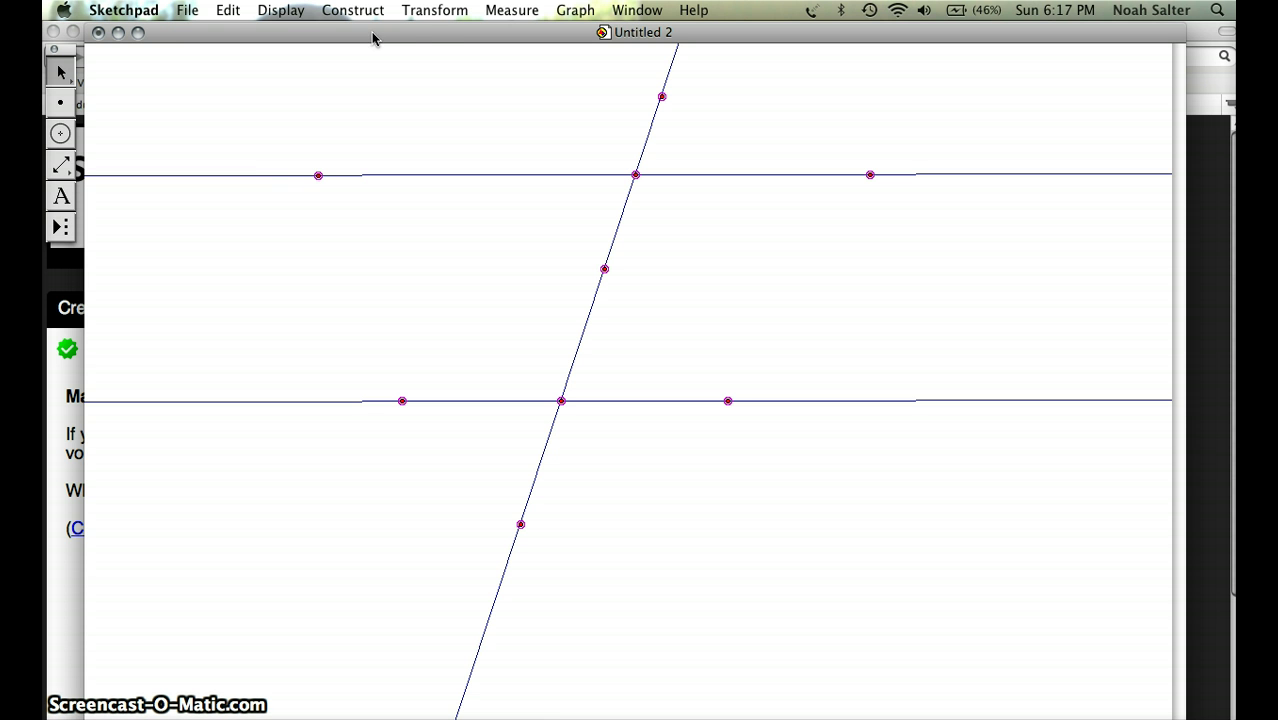
Show labels A through I on the selected points, then deselect everything
click(298, 14)
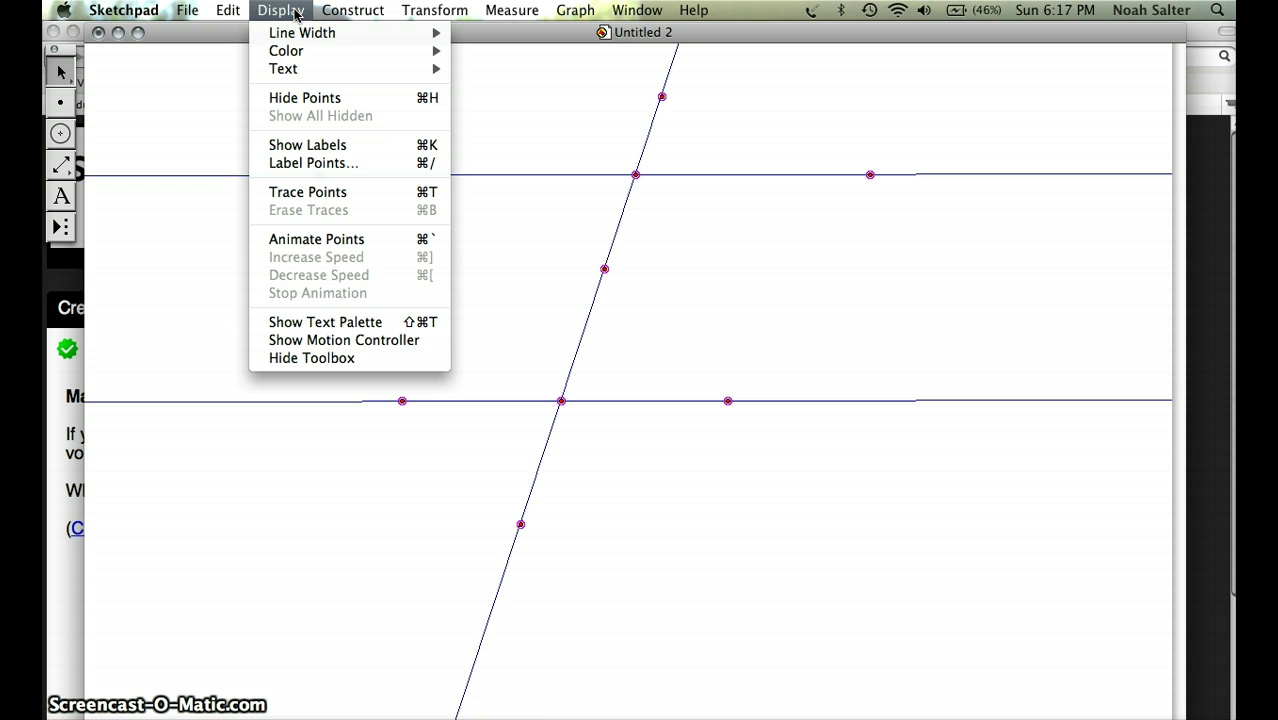
click(312, 146)
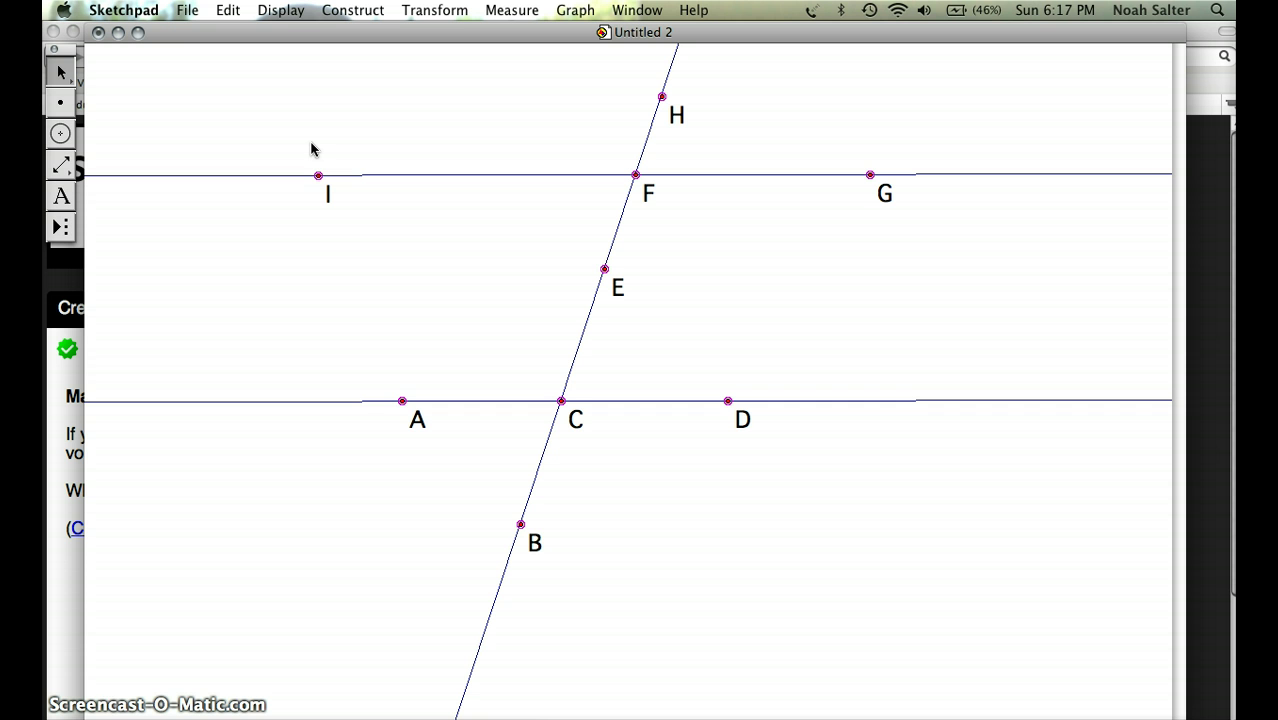
click(489, 245)
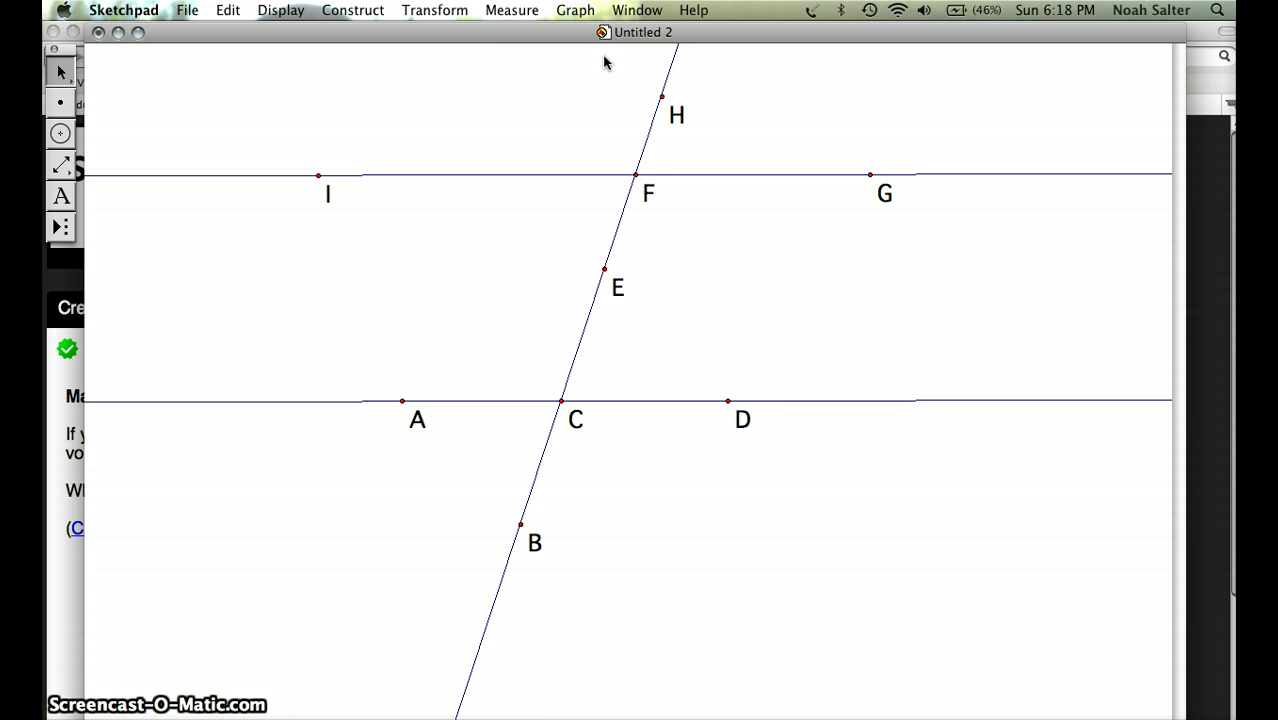
Measure angle HFG at 71.65° and move its readout beside vertex F
click(662, 96)
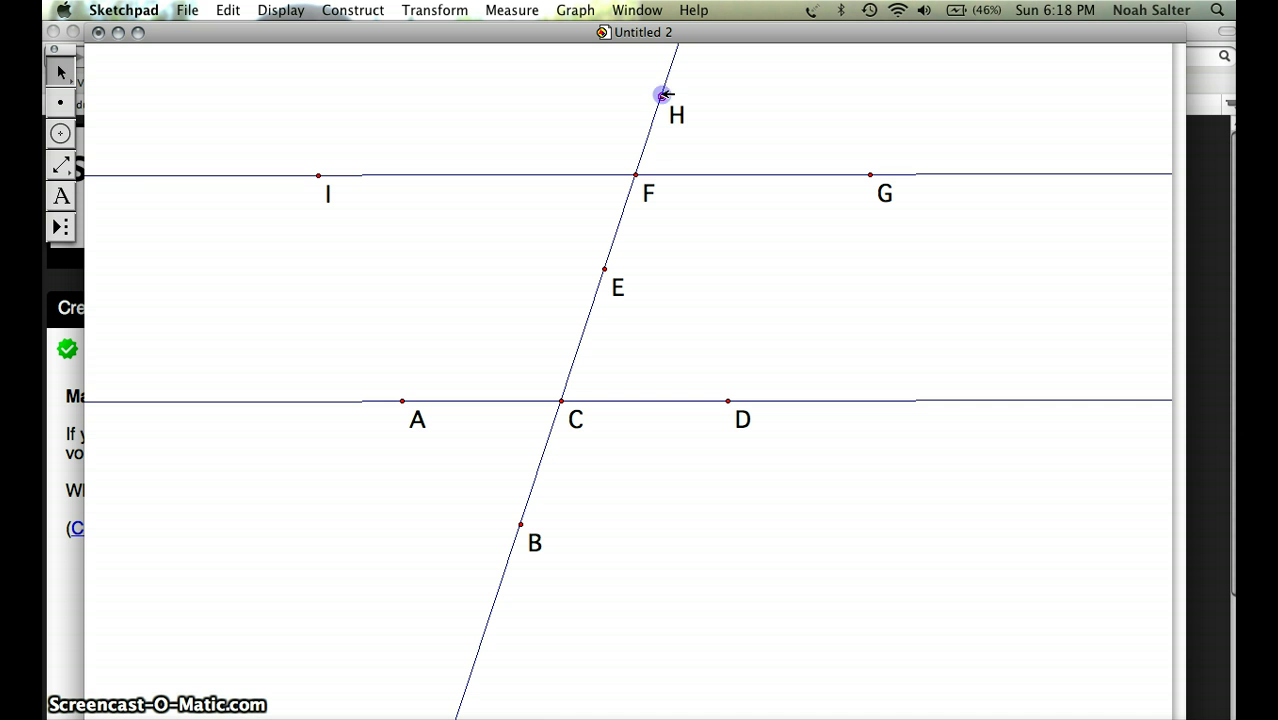
click(636, 175)
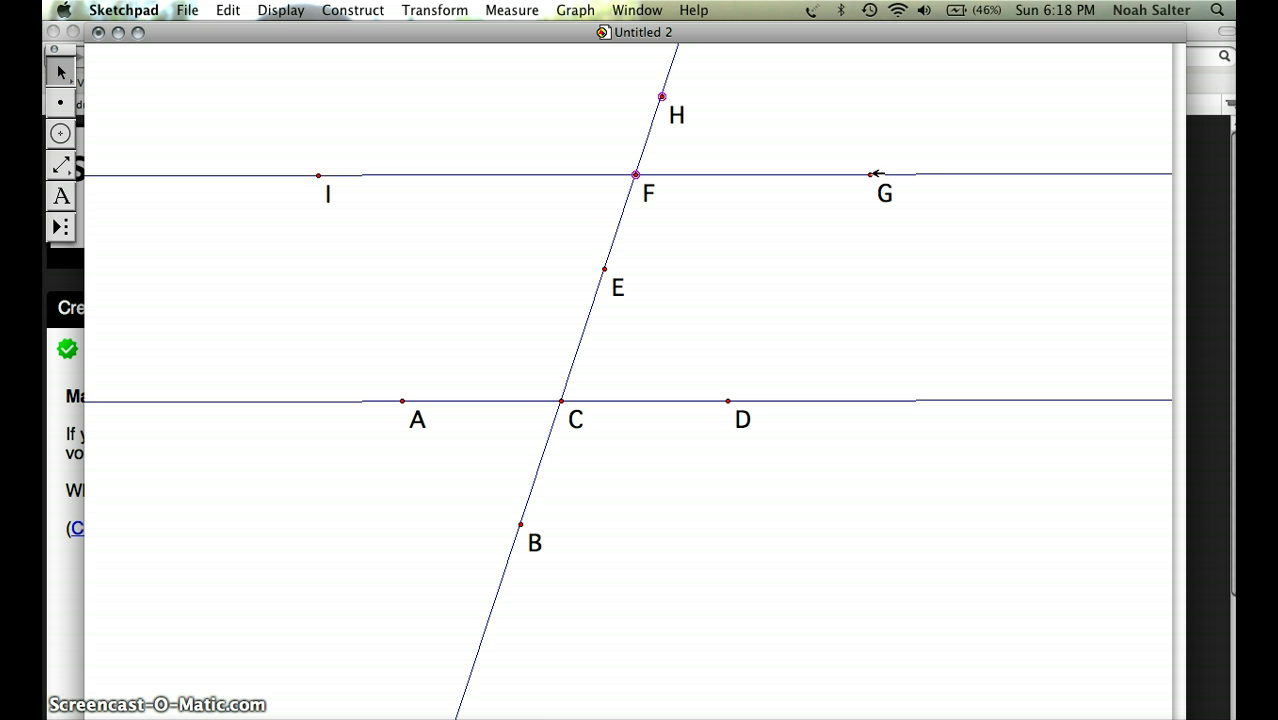
click(871, 174)
click(528, 12)
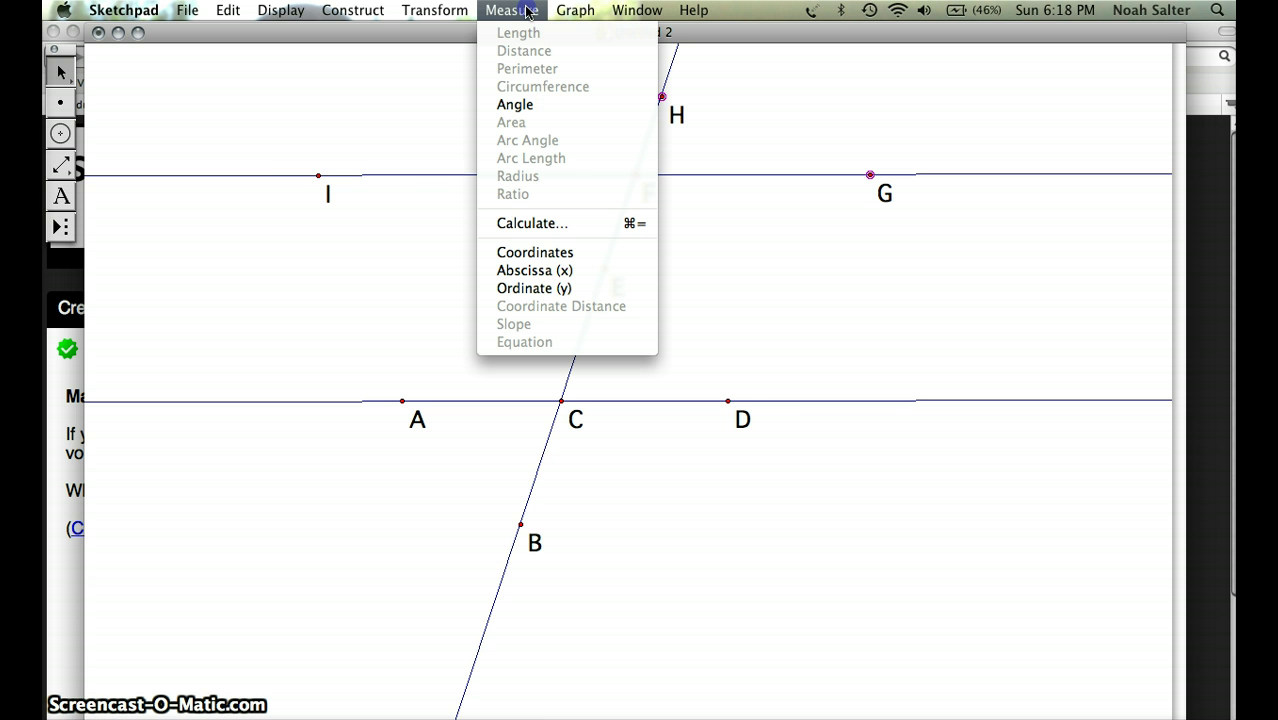
click(521, 106)
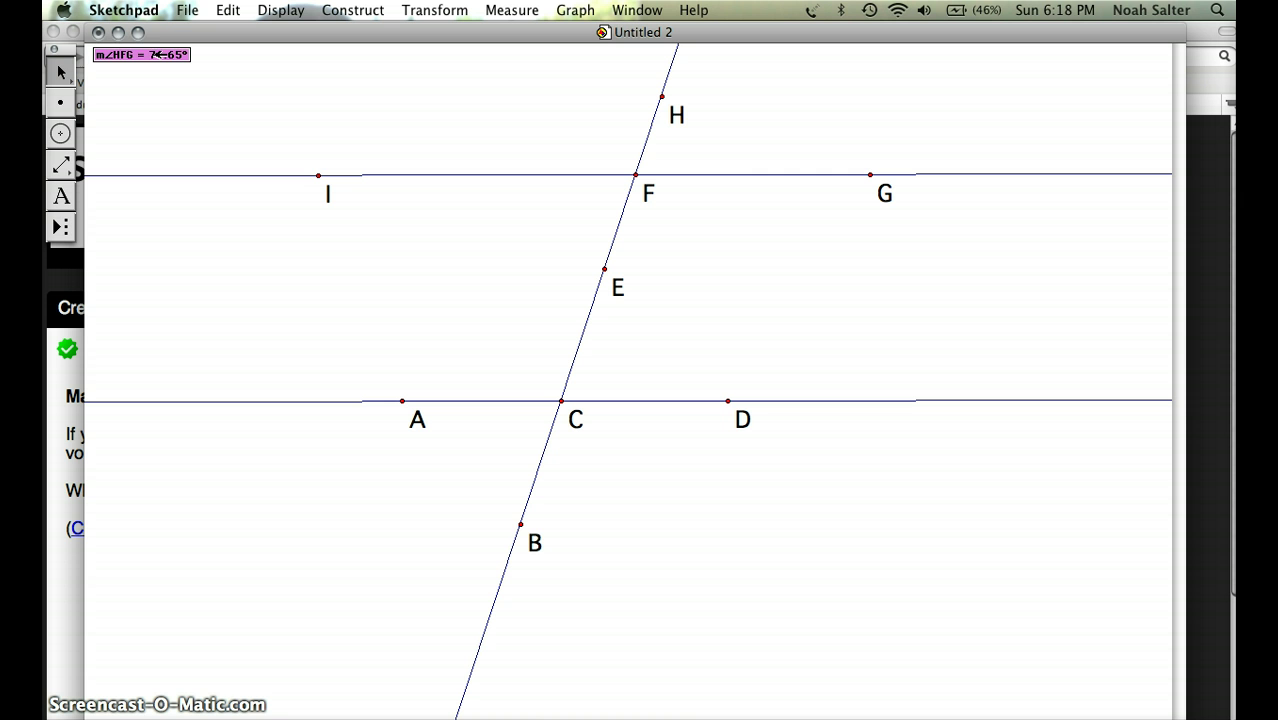
drag(157, 54, 720, 158)
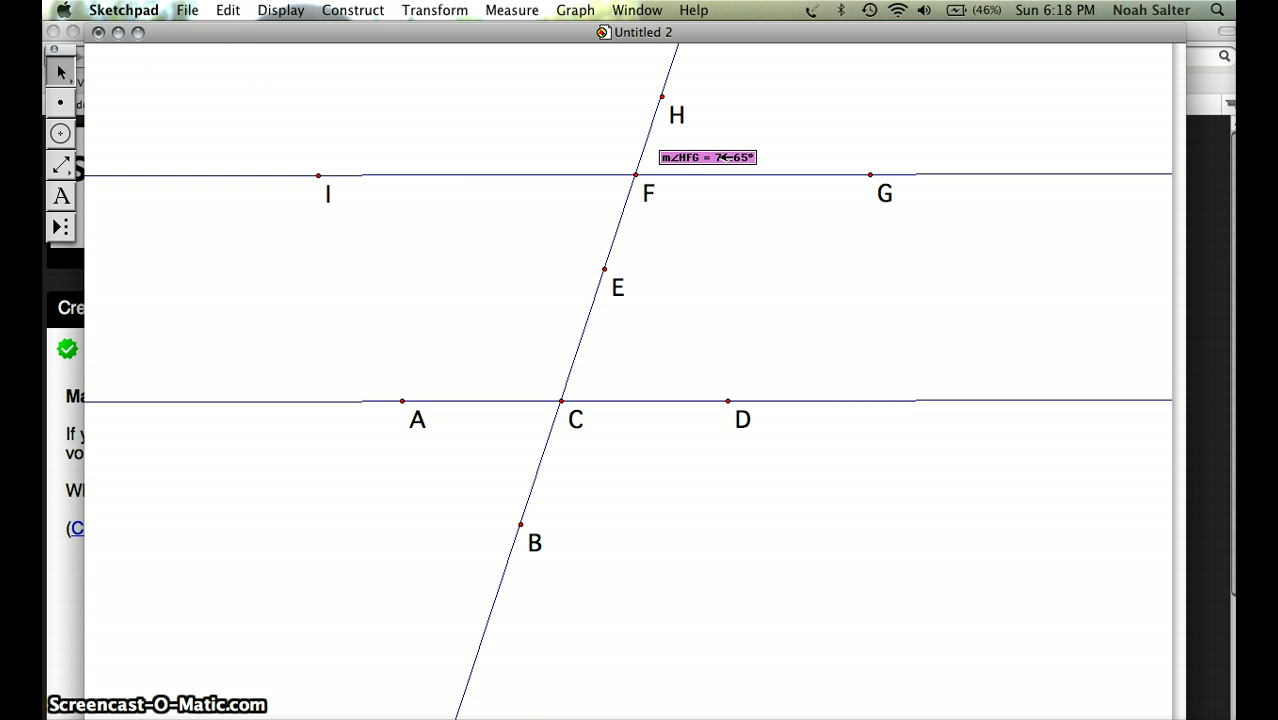
click(735, 215)
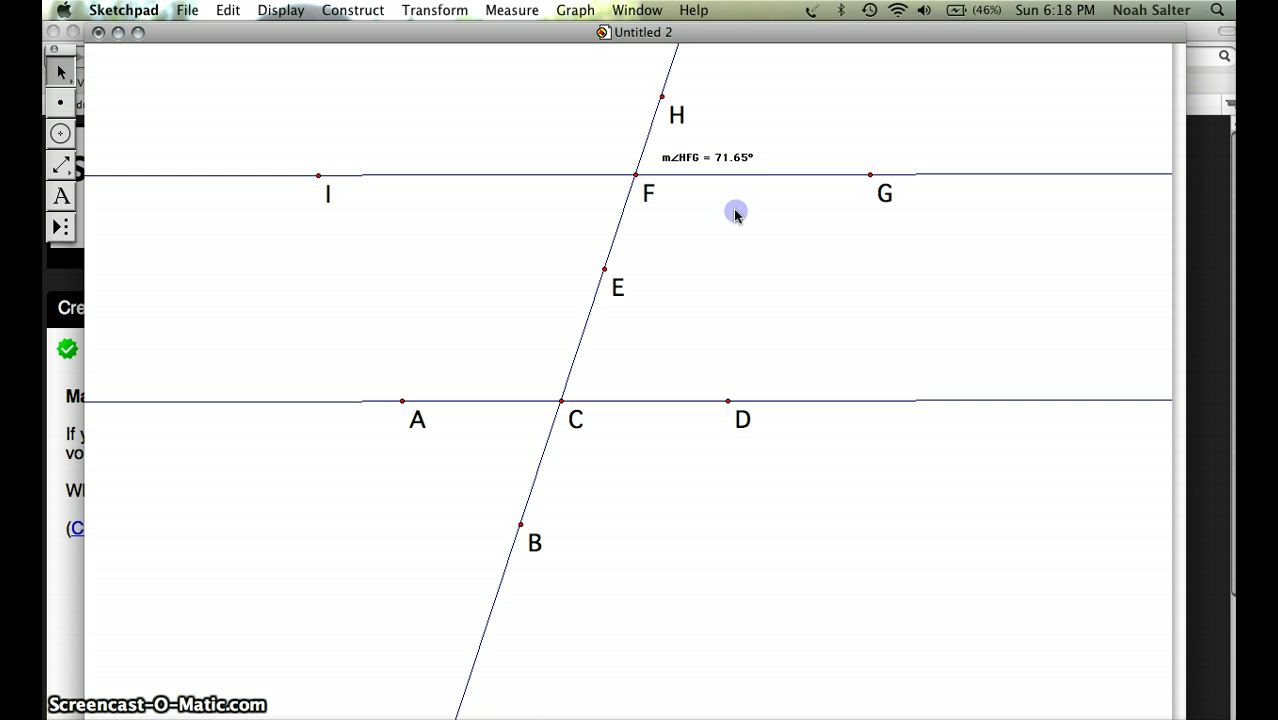
Measure angle HFI at 108.35° and place its readout just left of F
click(662, 97)
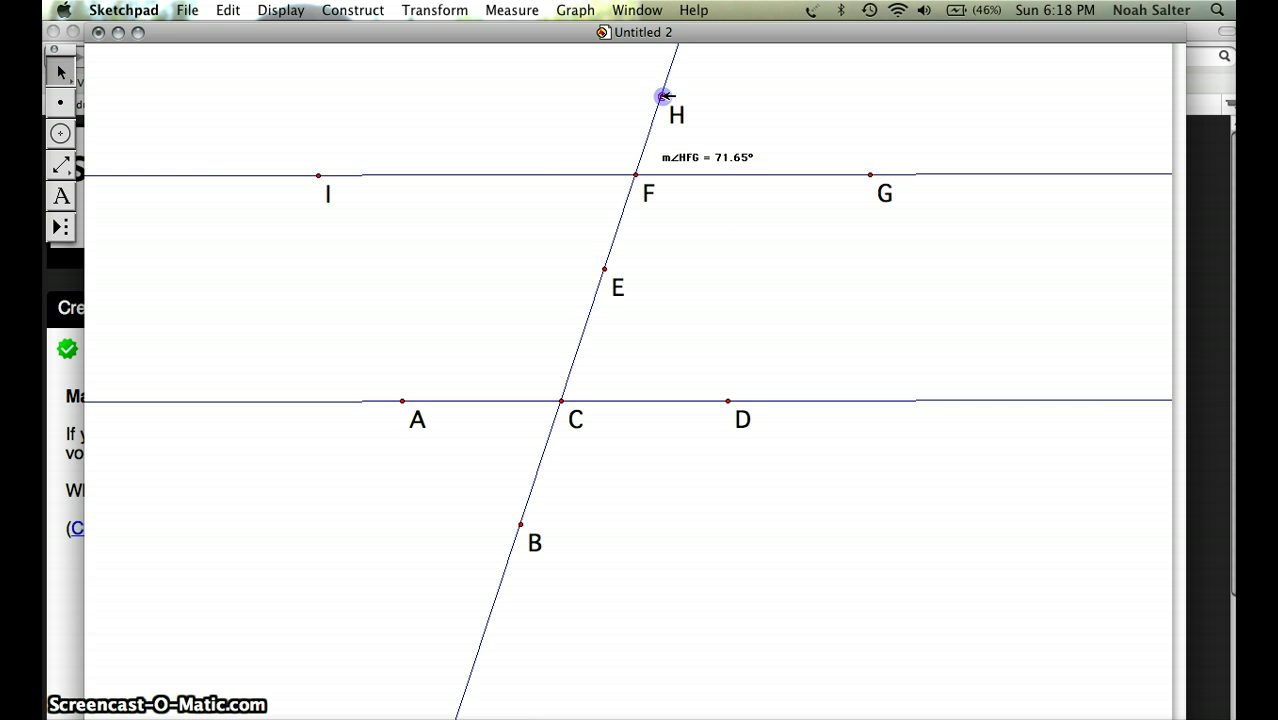
click(637, 173)
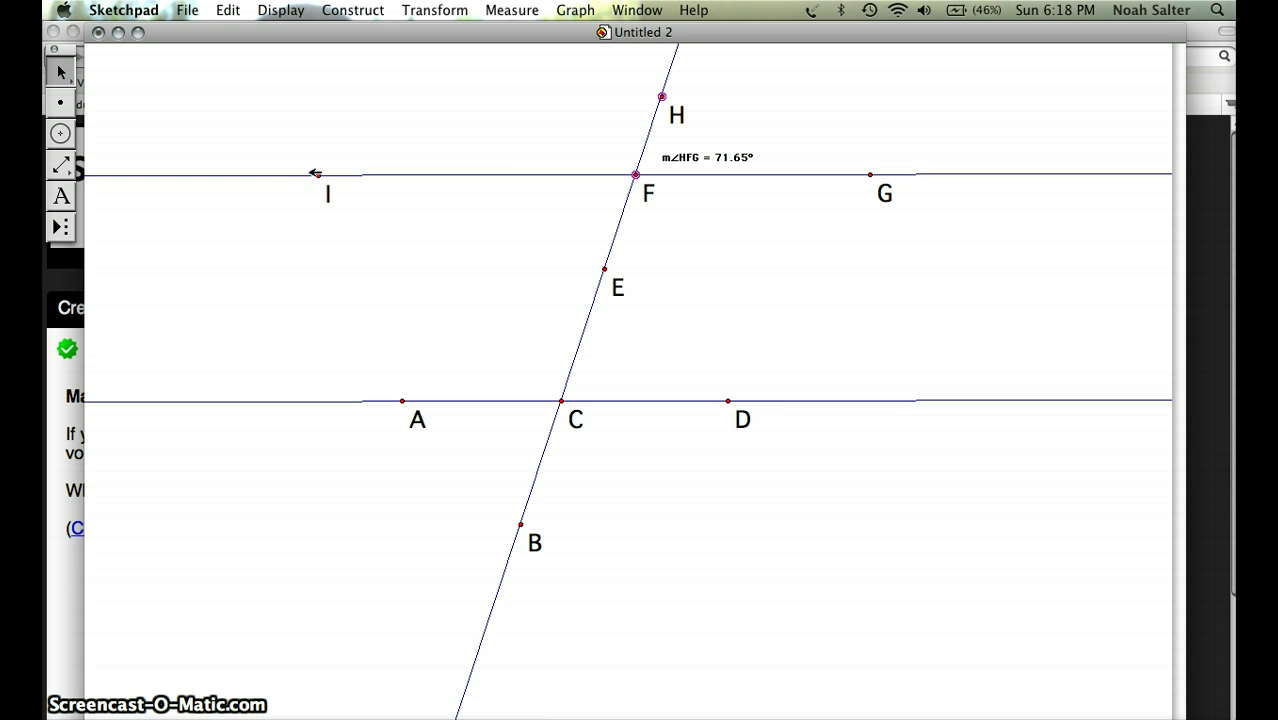
click(319, 176)
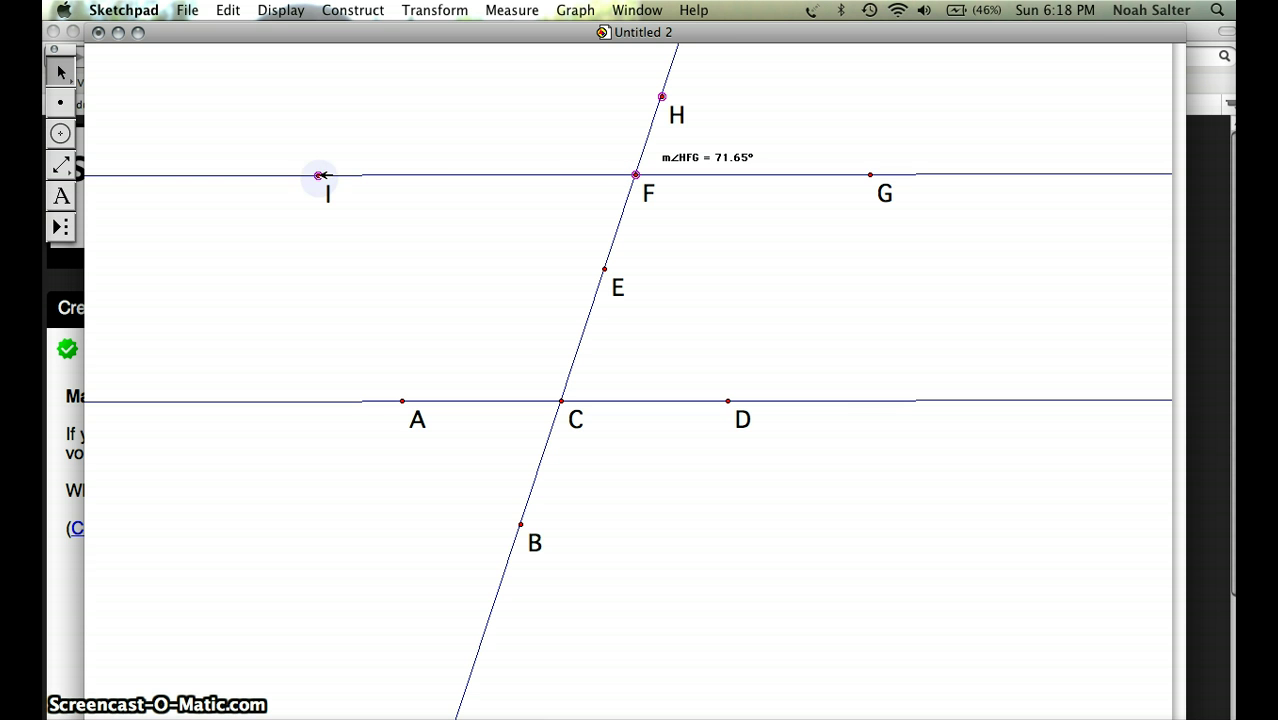
click(497, 12)
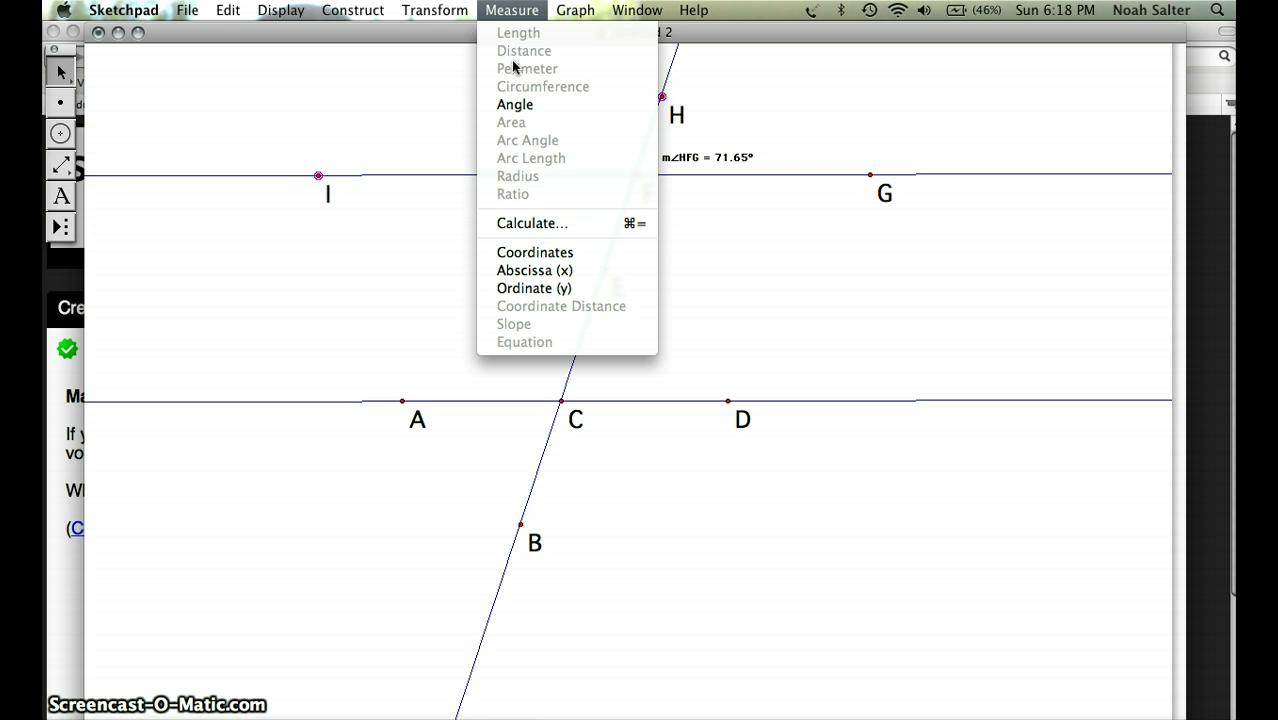
click(510, 104)
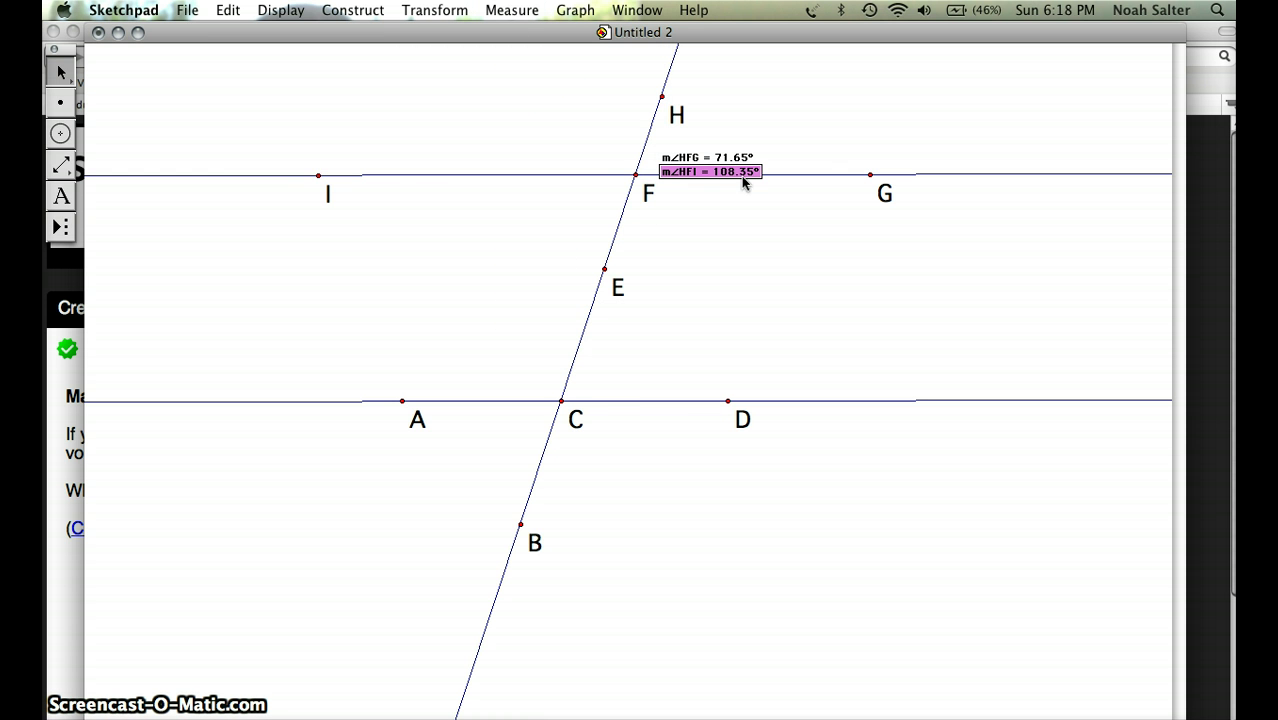
drag(750, 171, 614, 157)
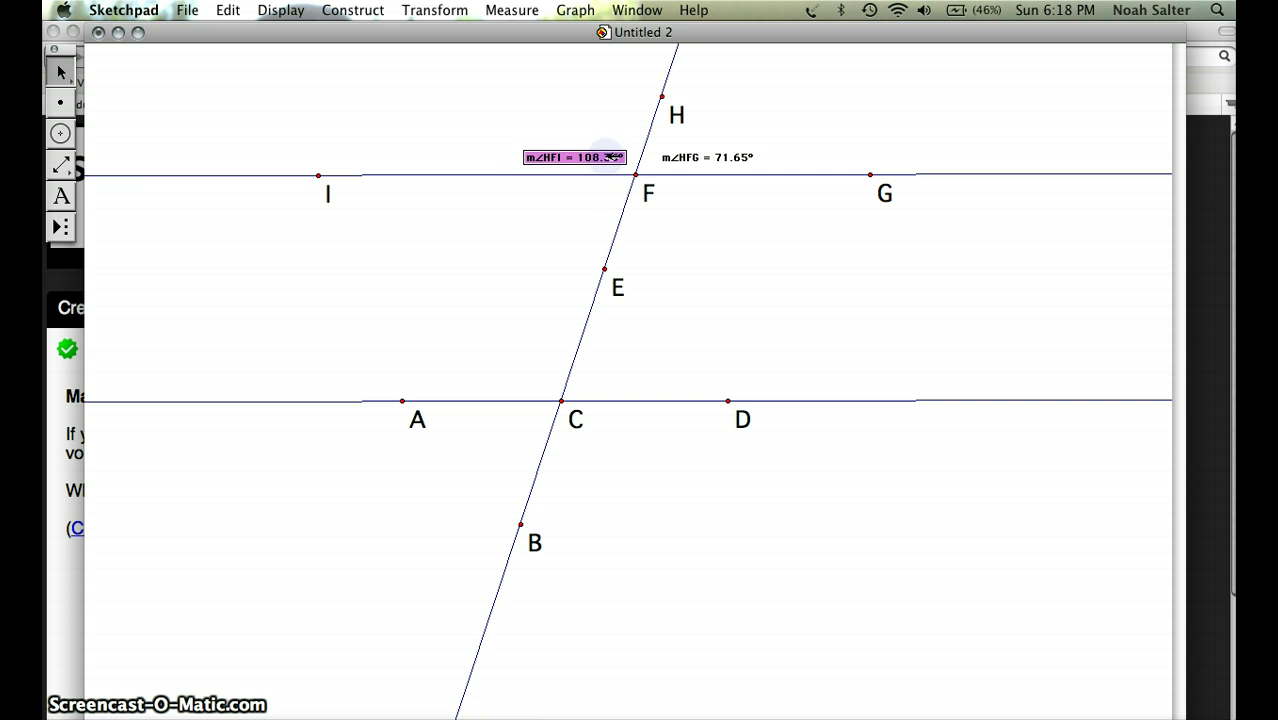
click(788, 274)
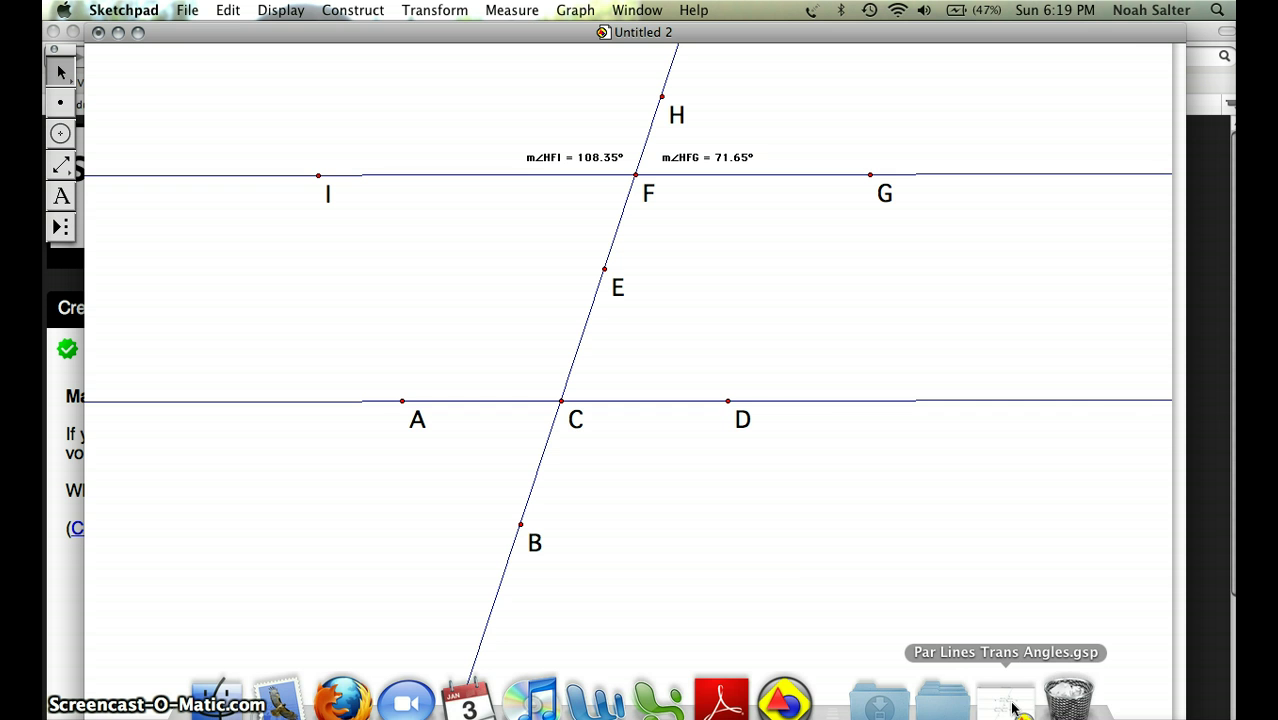
Restore the finished Par Lines Trans Angles.gsp sketch and nudge its window slightly higher
click(1010, 708)
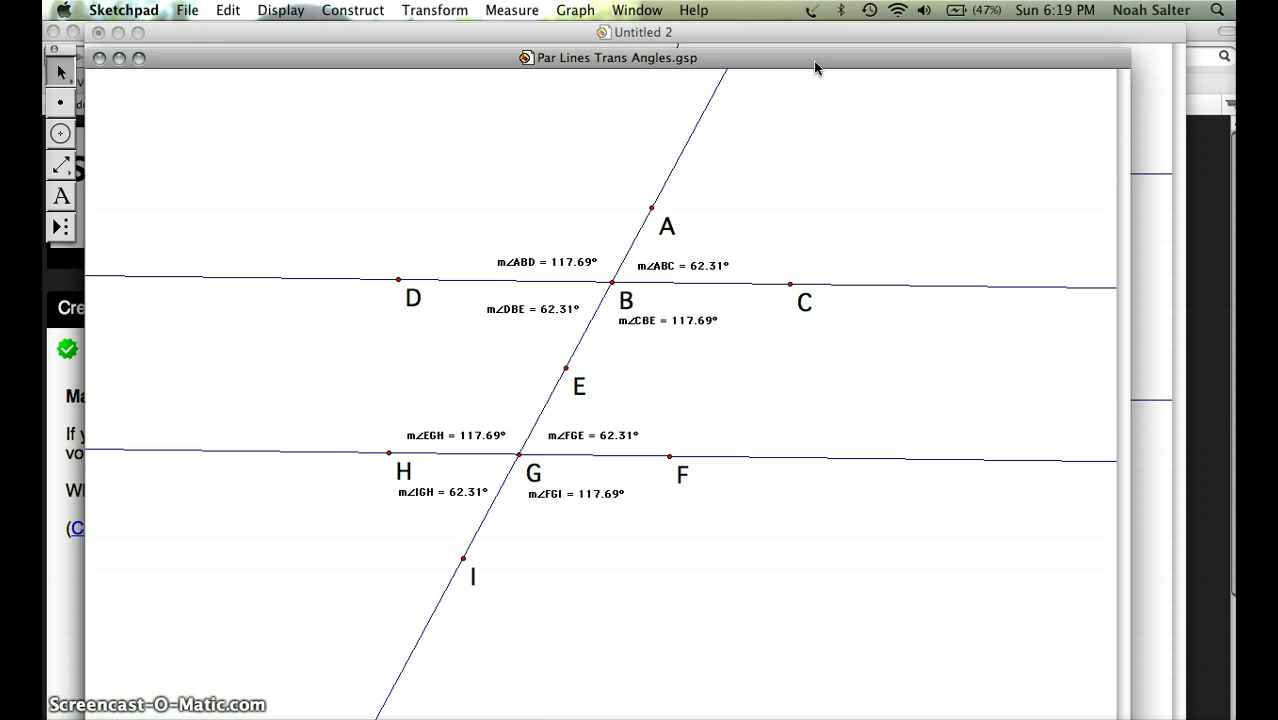
drag(813, 66, 815, 42)
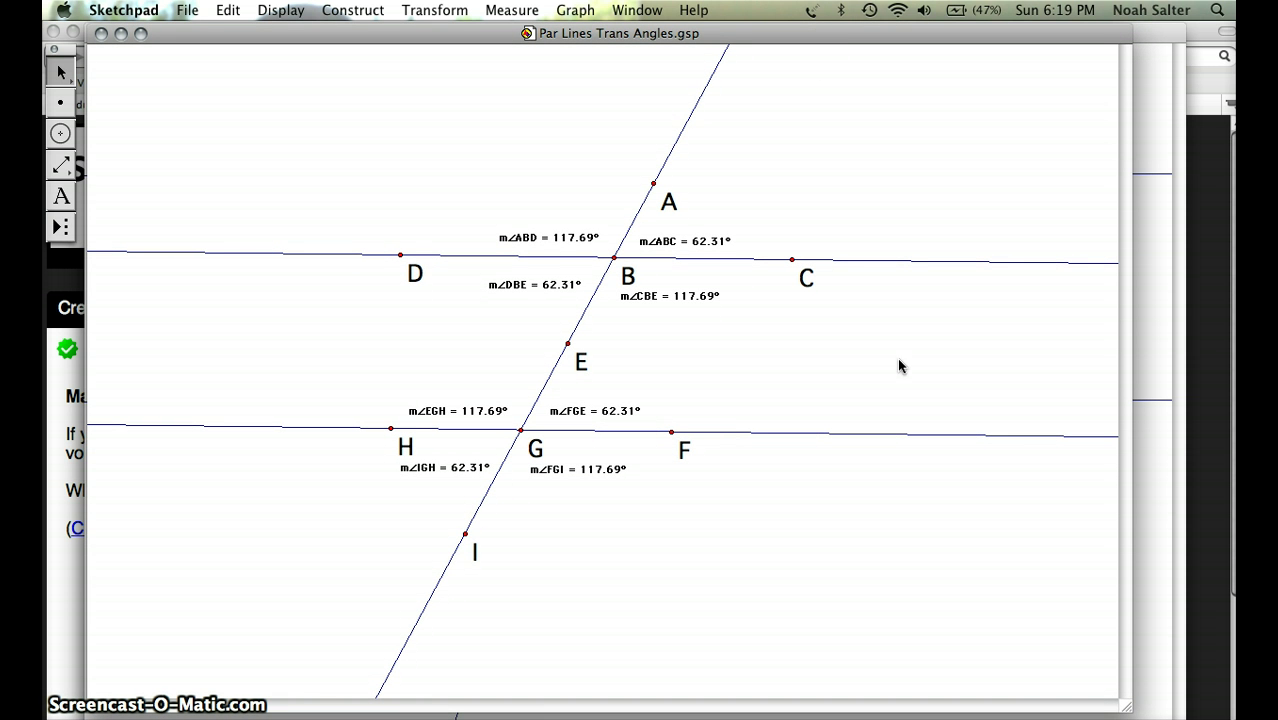